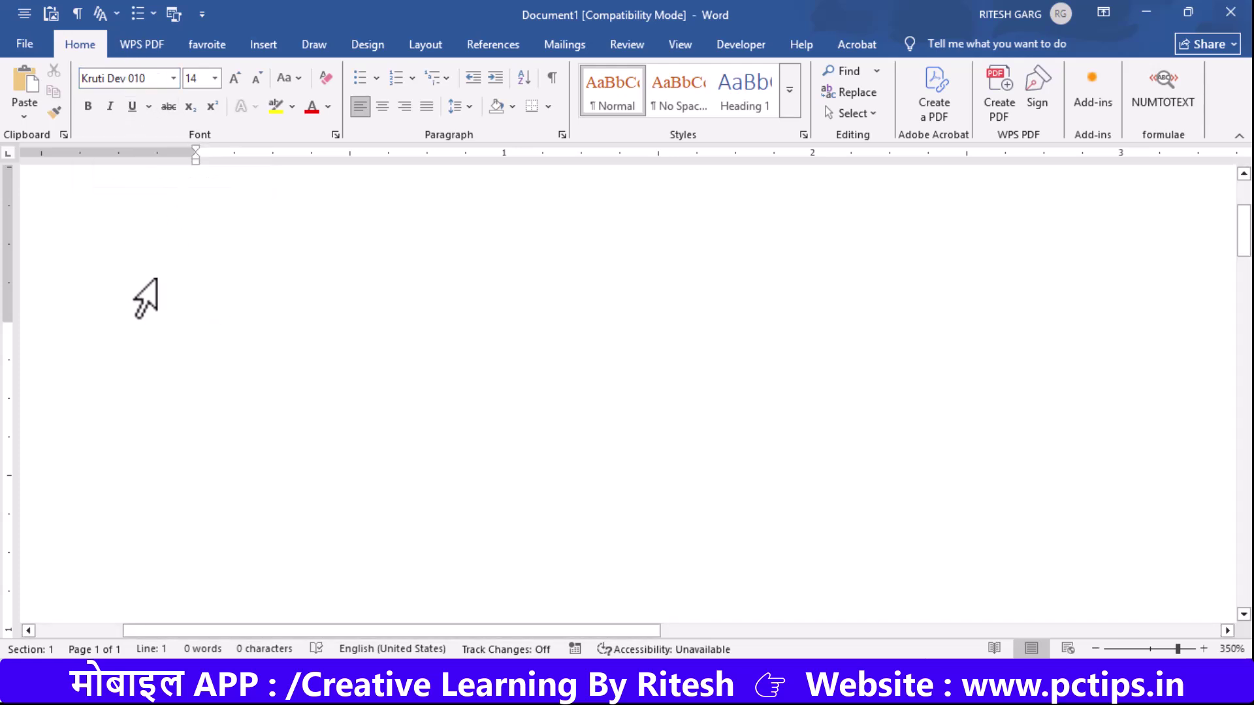
Type d~ to get क in Kruti Dev 010, zoom in, and start a new line below.
type("d~")
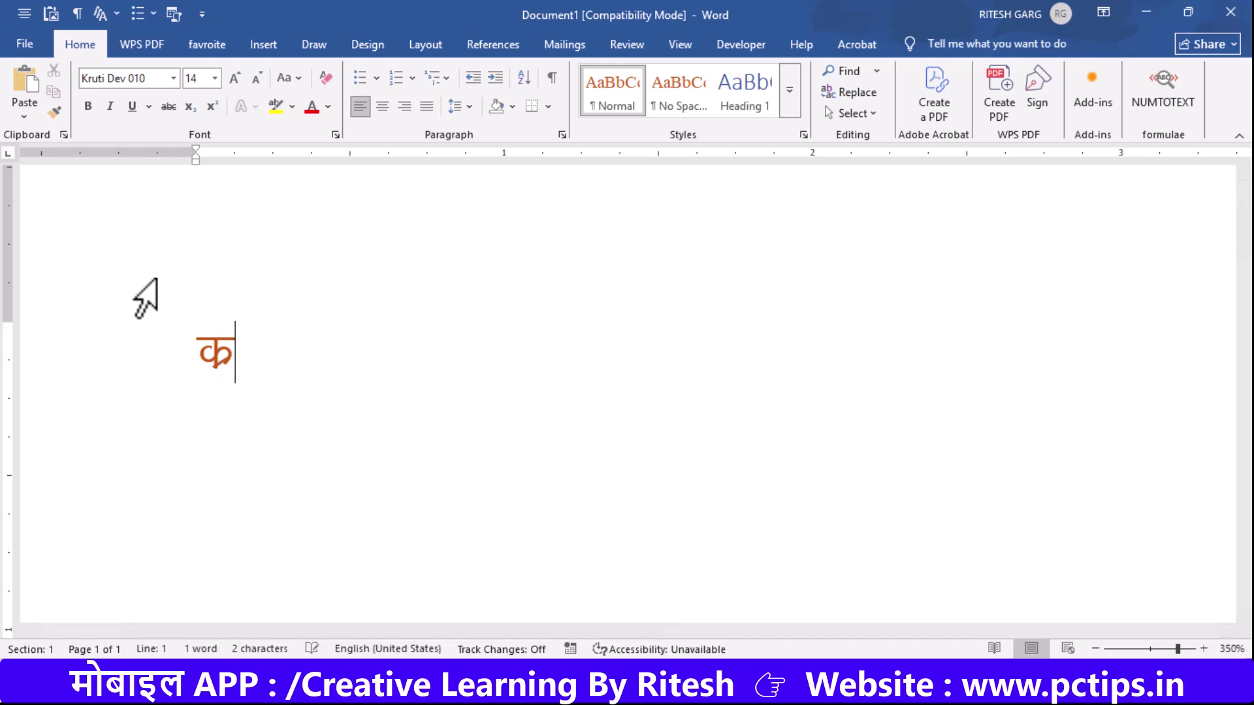
scroll(122, 383, "up", 4, "ctrl")
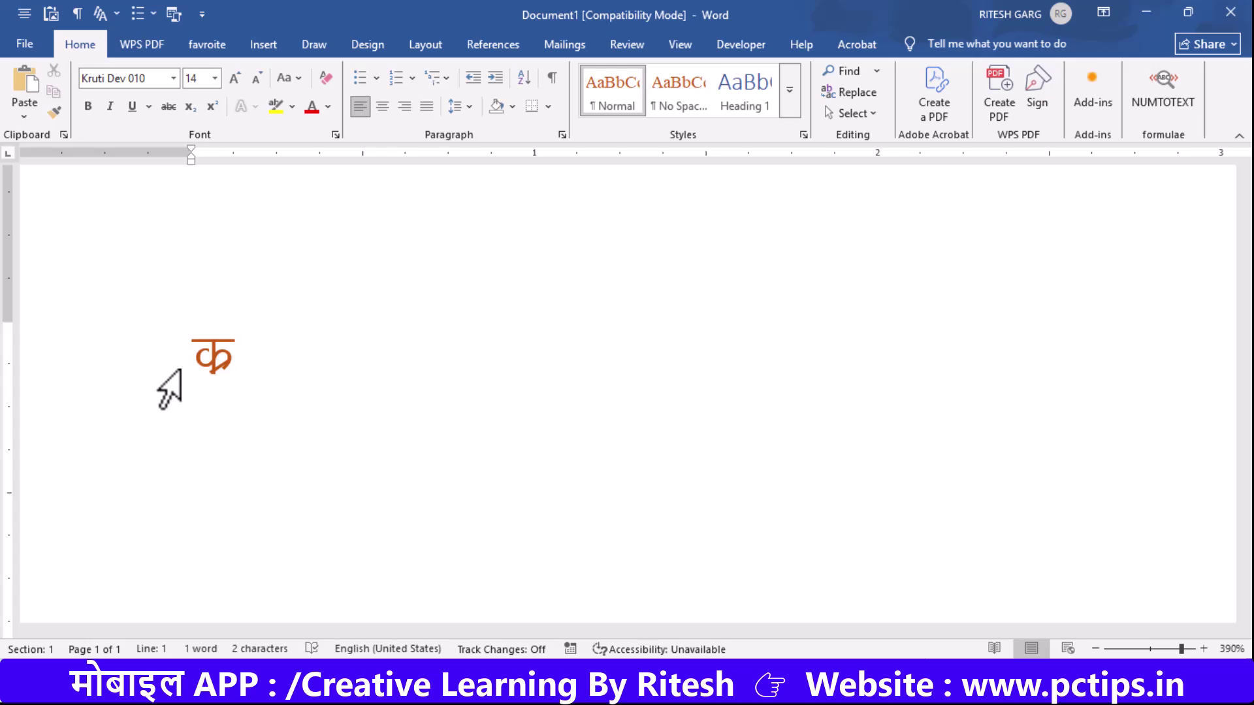
key("Return")
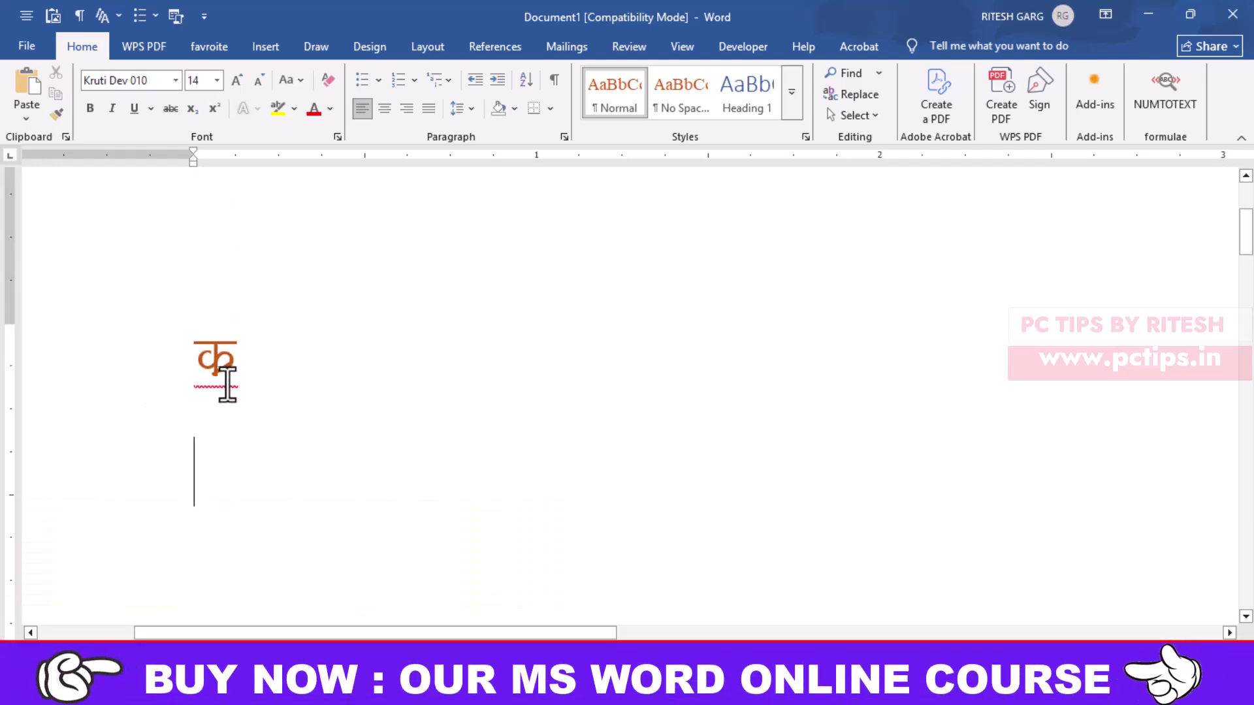
Insert क्र (code 00D8) from the Kruti Dev 110 symbol set, close the chooser, and type another क्र.
left_click(265, 47)
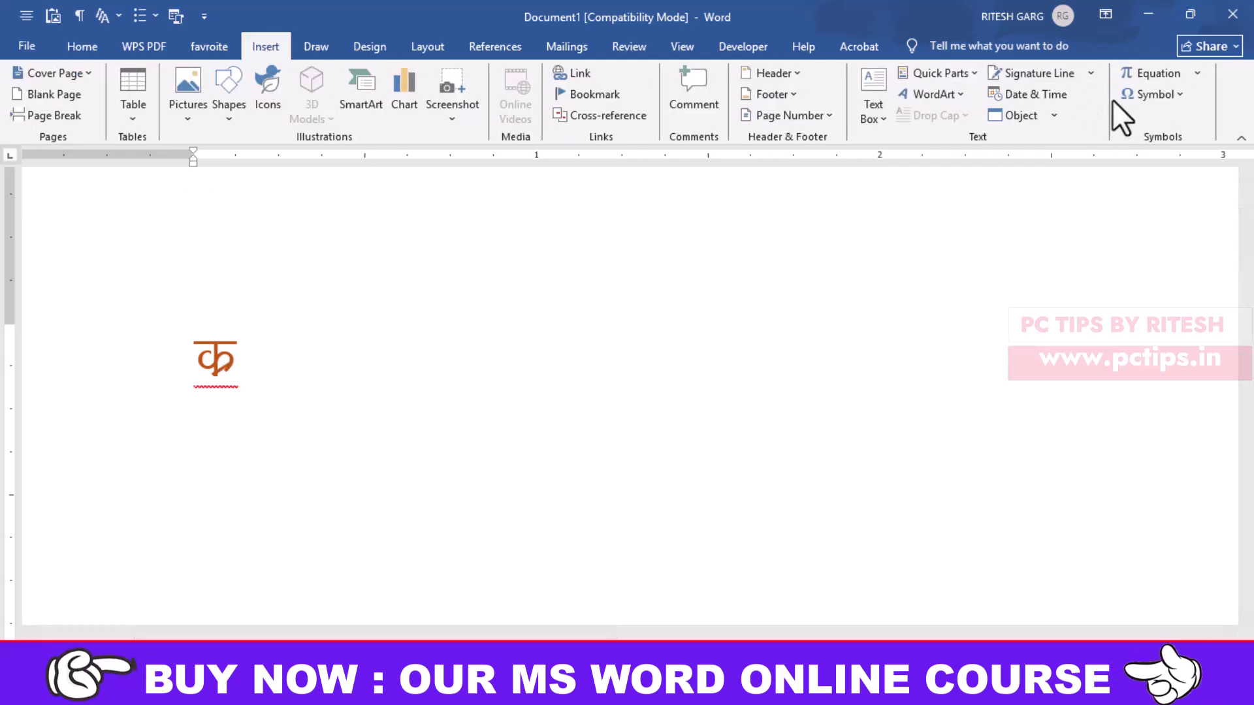
left_click(1176, 95)
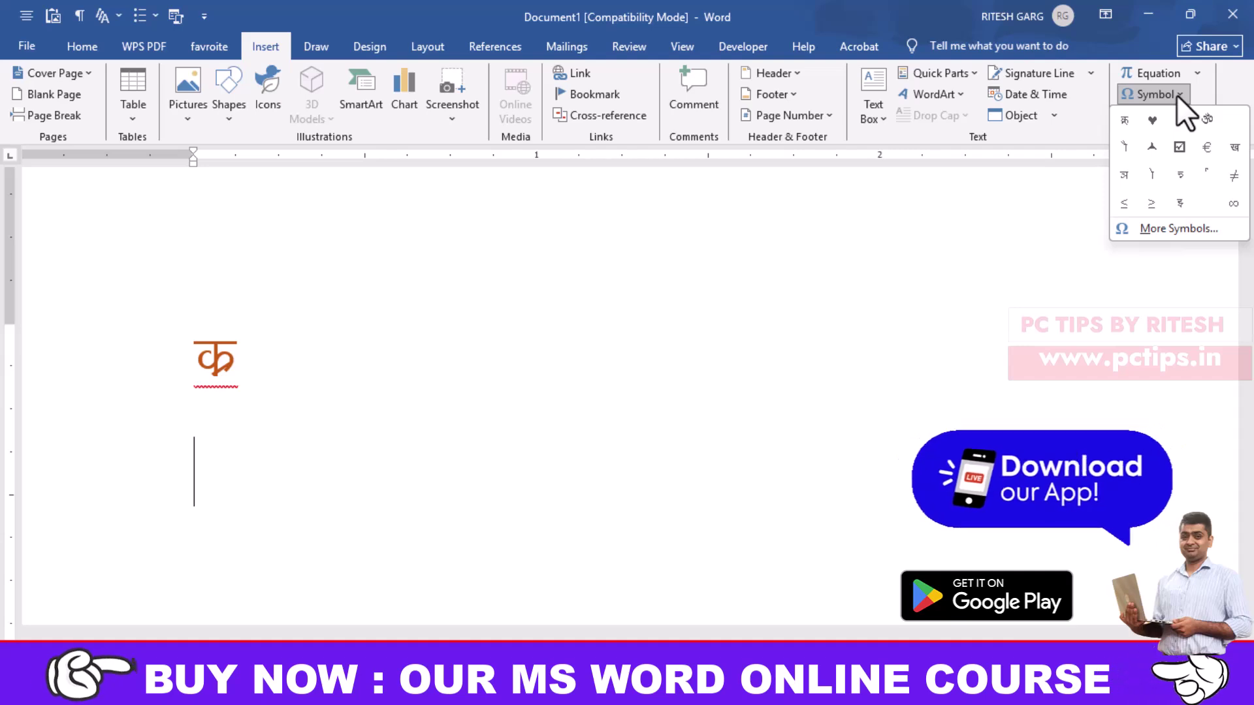
left_click(1172, 228)
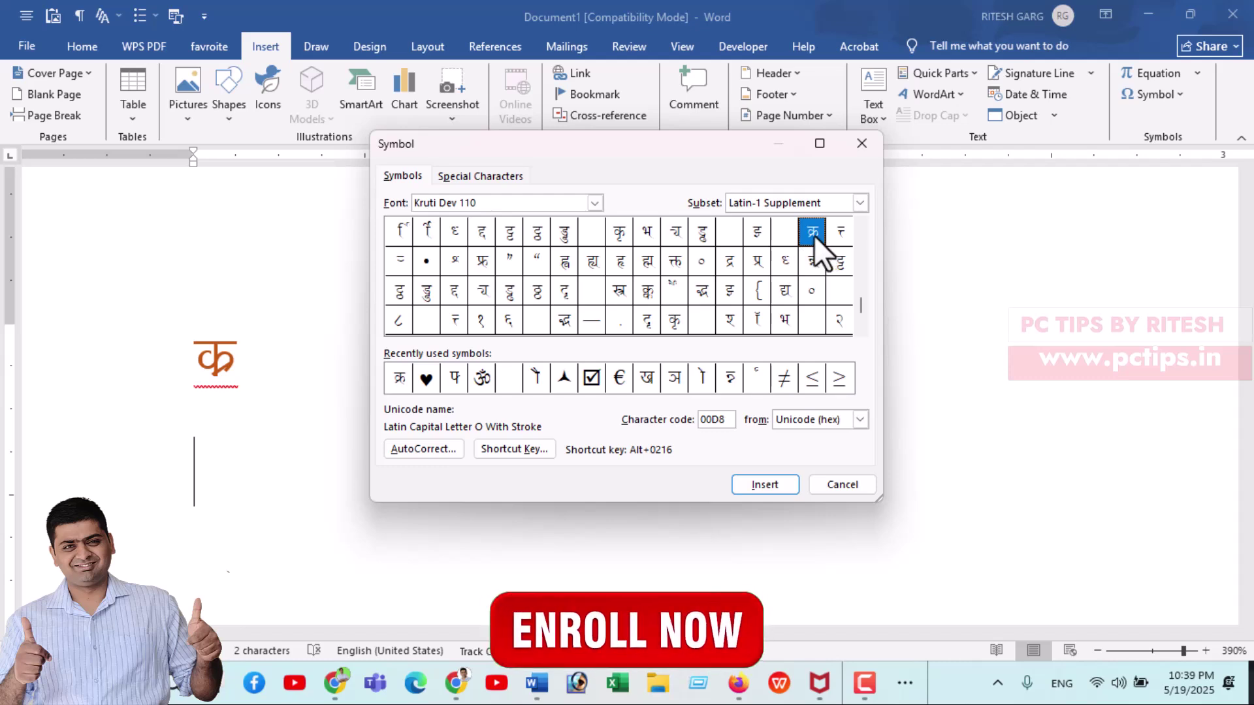
left_click(779, 478)
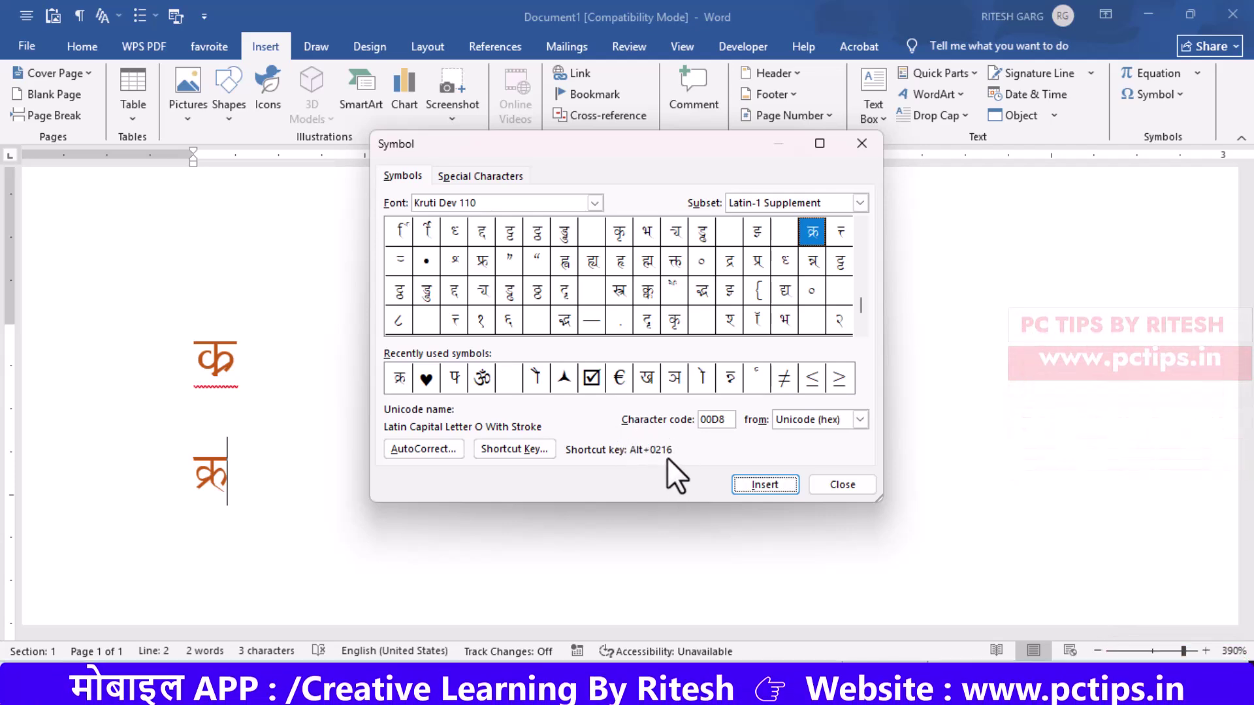
left_click(828, 491)
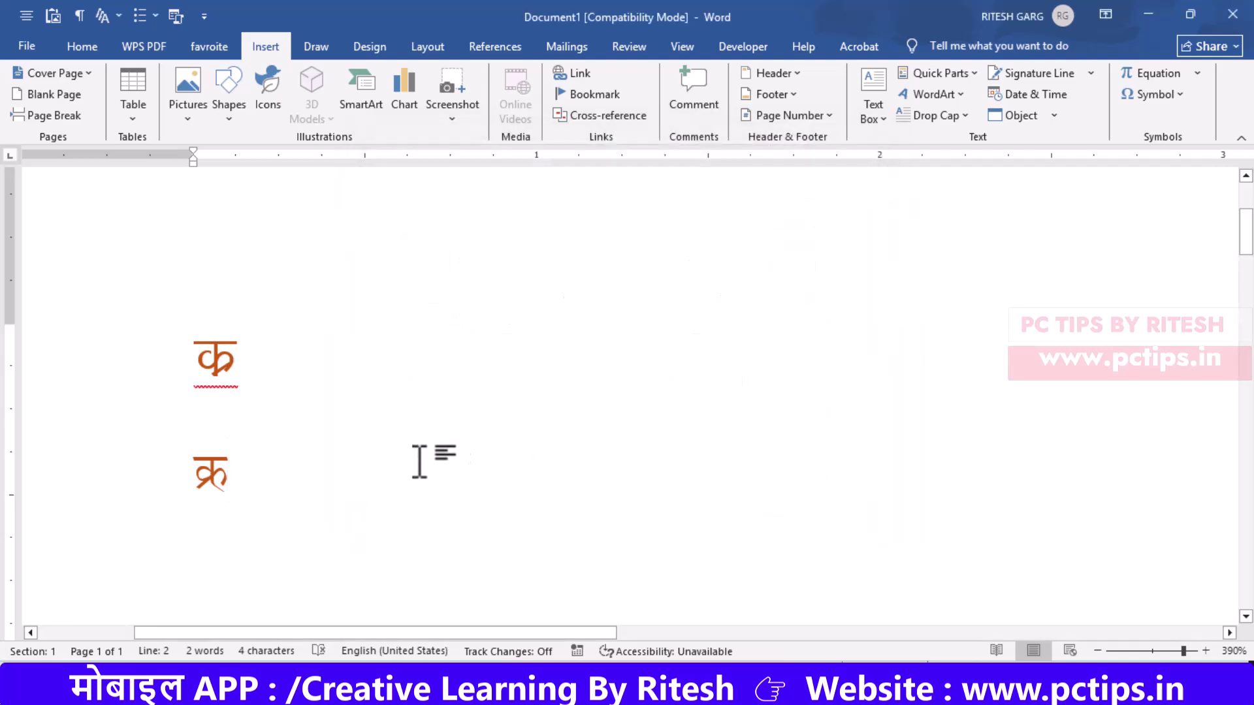
type("क्र")
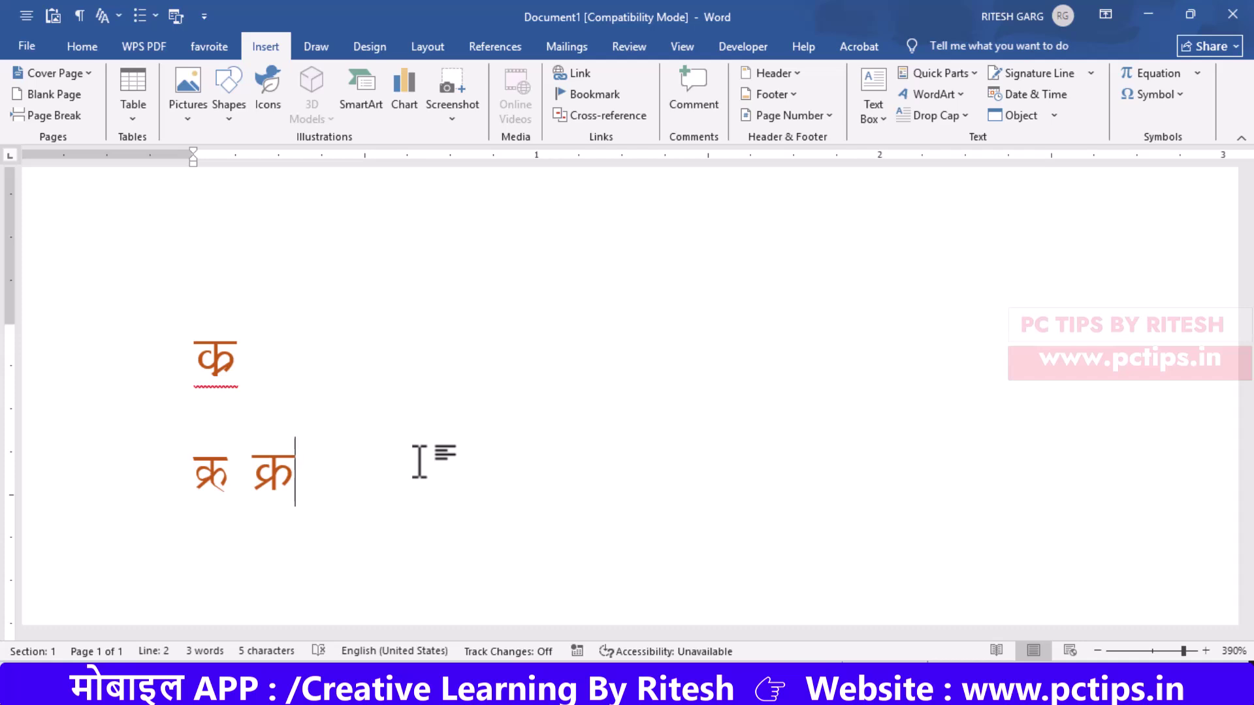
Start a third line in Word and switch to Google's homepage in Chrome.
key("Return")
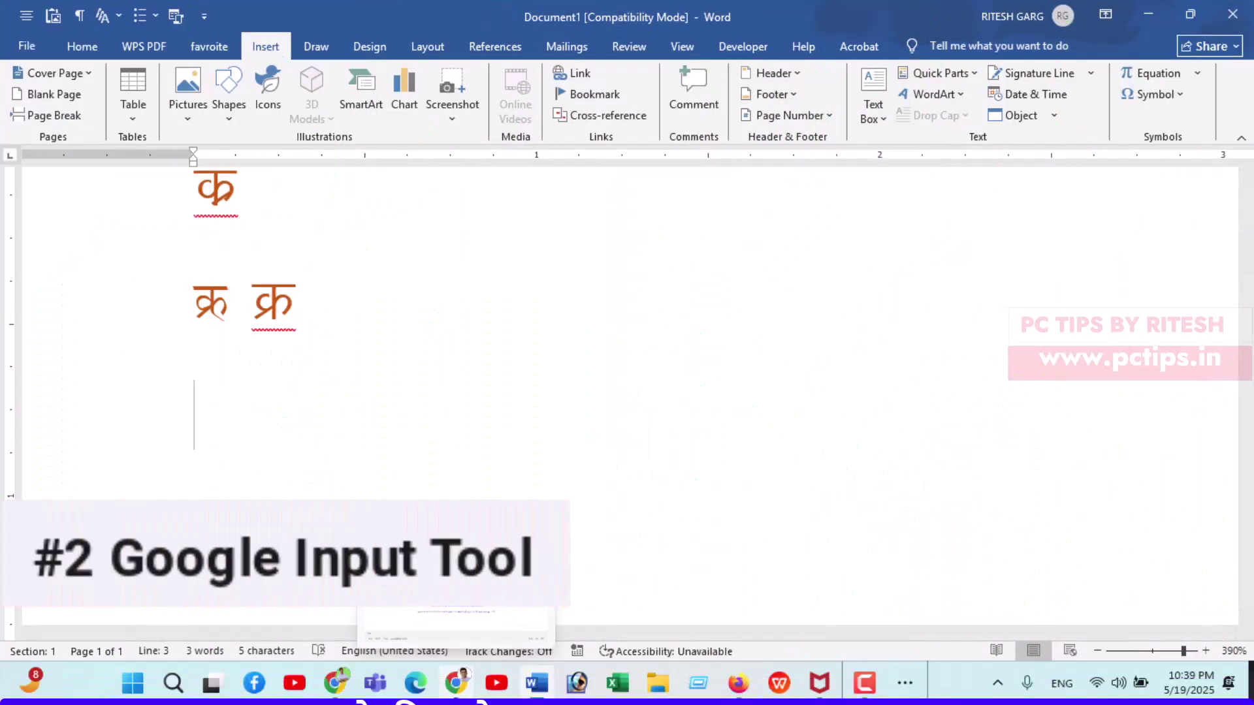
left_click(455, 684)
Search Google for 'google input tool download'.
left_click(421, 330)
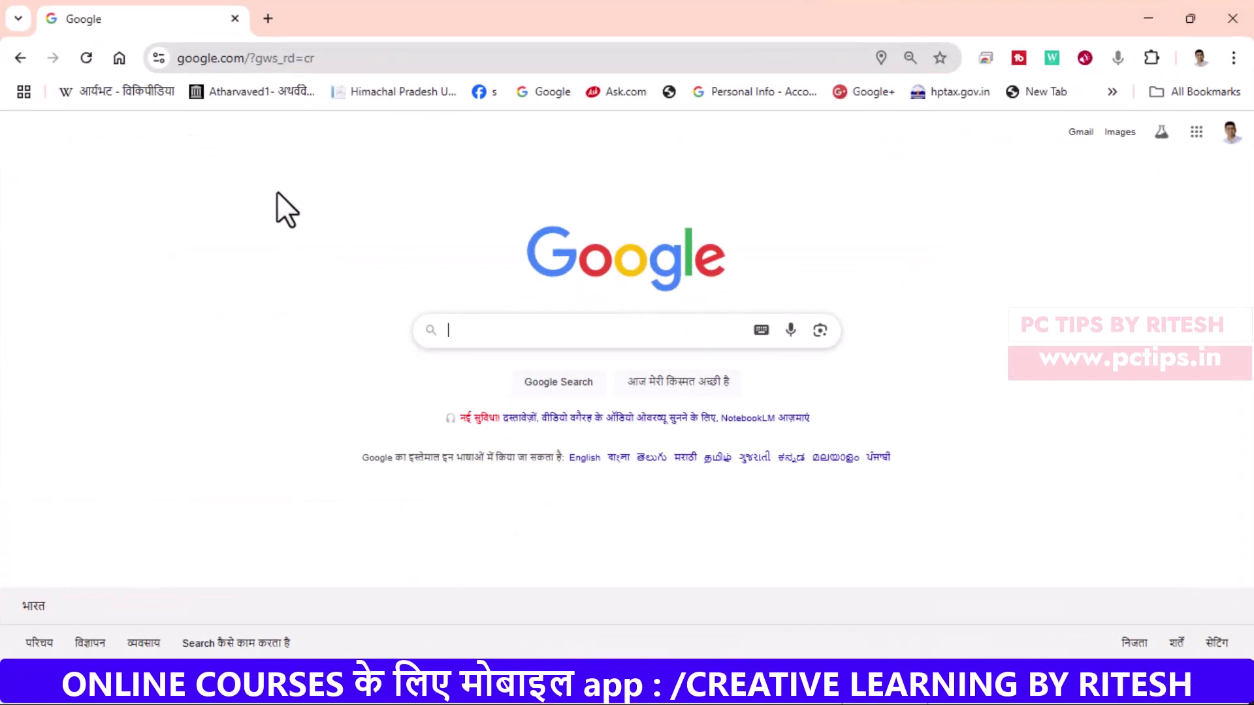
left_click(503, 333)
type("go")
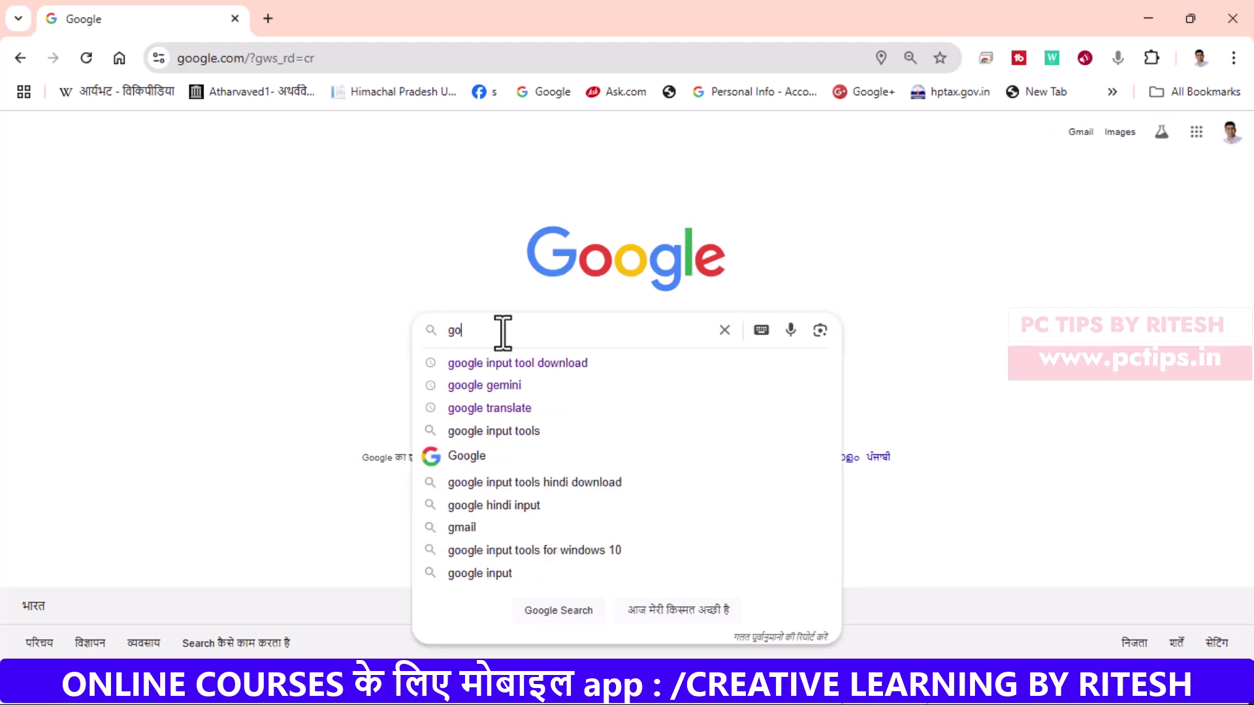
type("ogle")
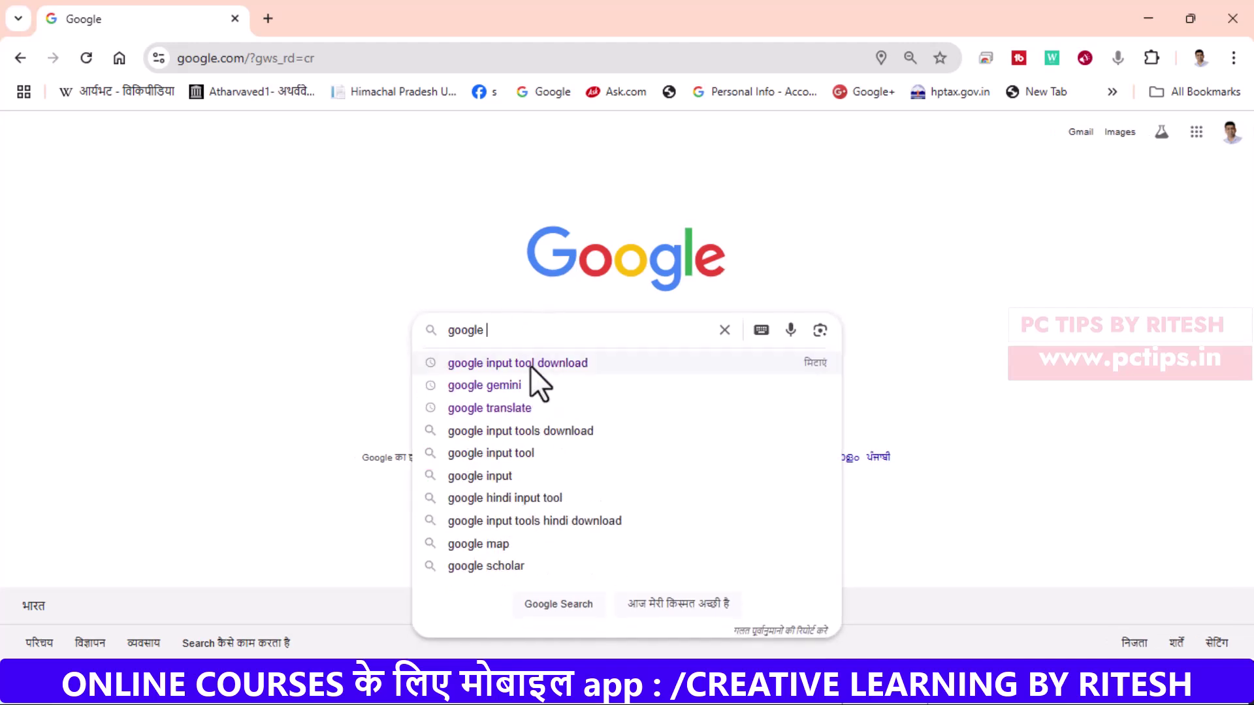
left_click(530, 363)
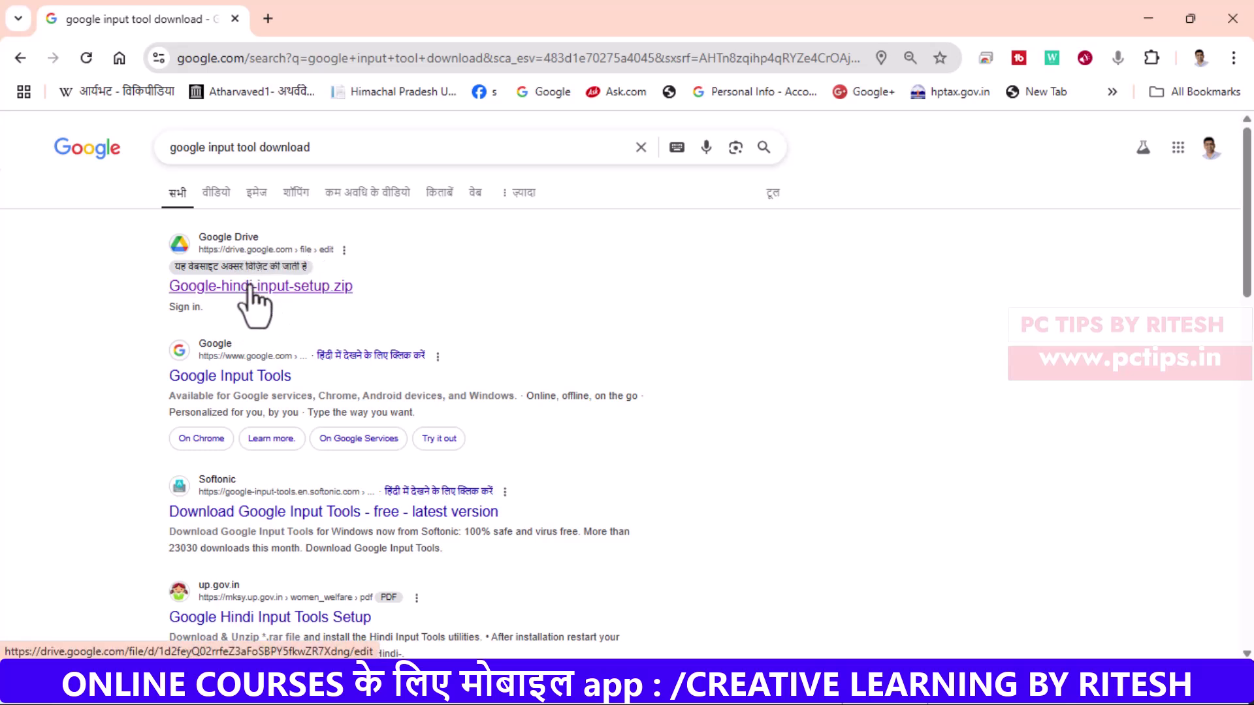
Download Google-hindi-input-setup.zip from the Google Drive result and show it in its folder.
left_click(248, 288)
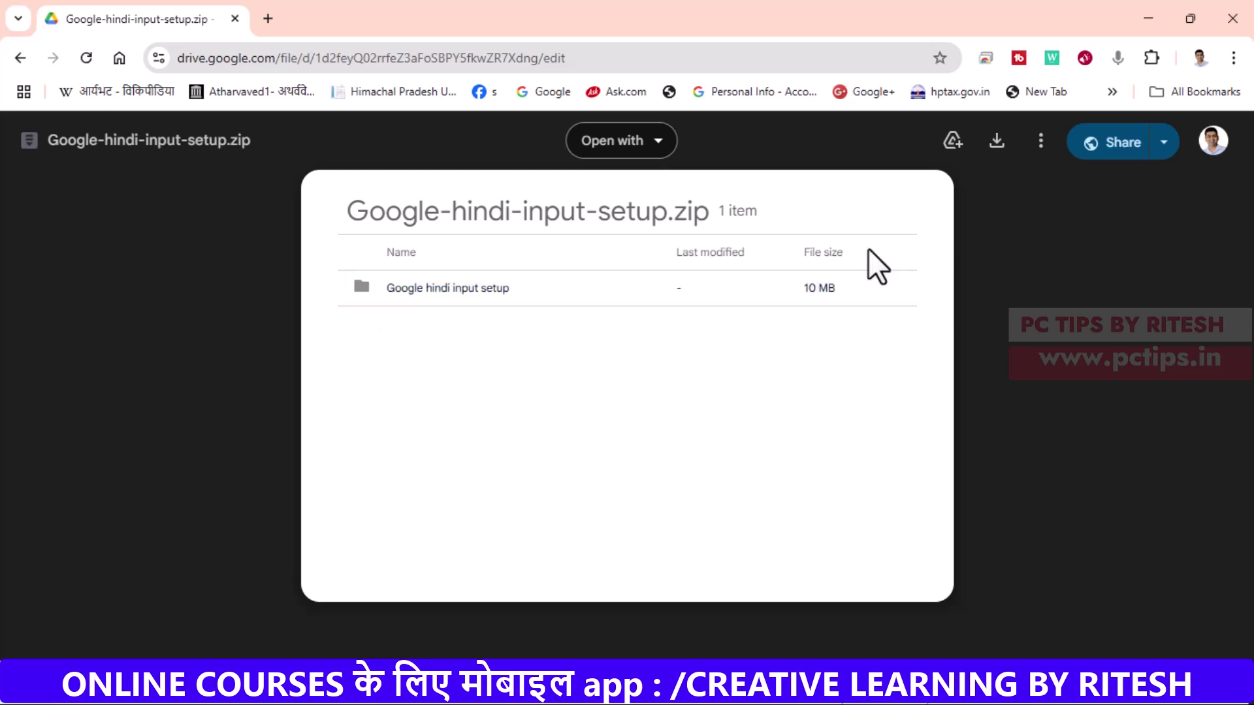
left_click(1004, 152)
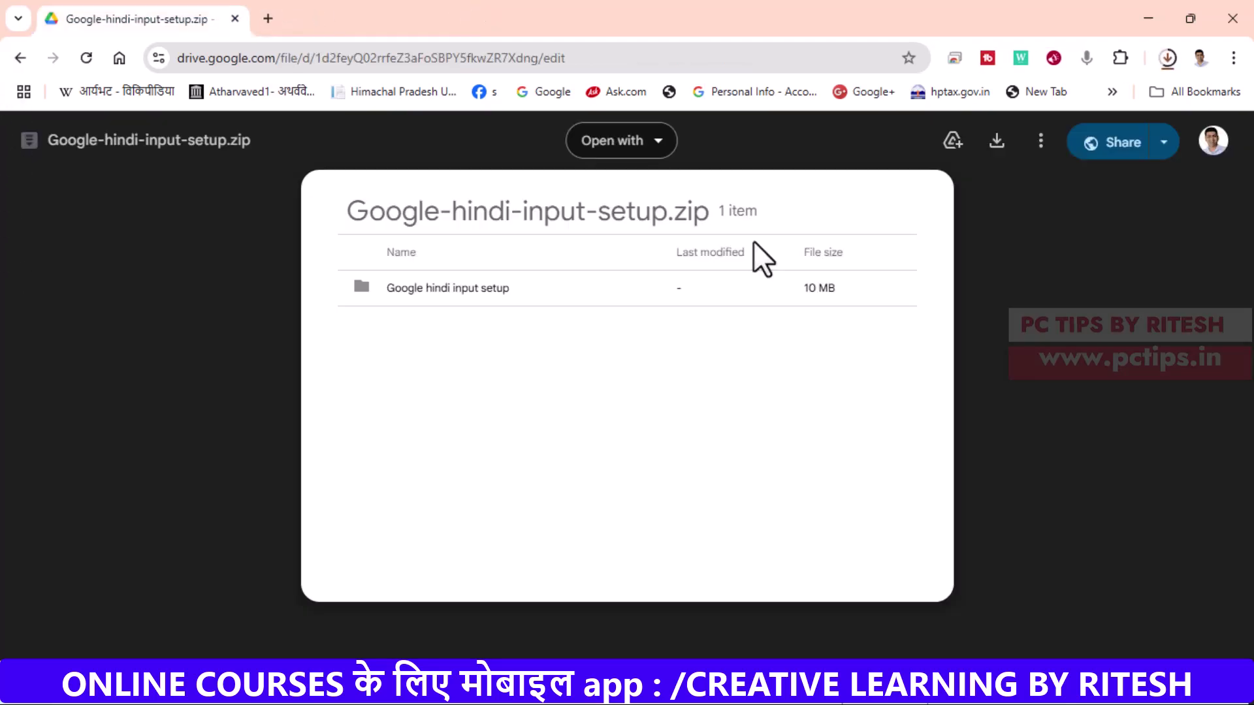
left_click(1169, 57)
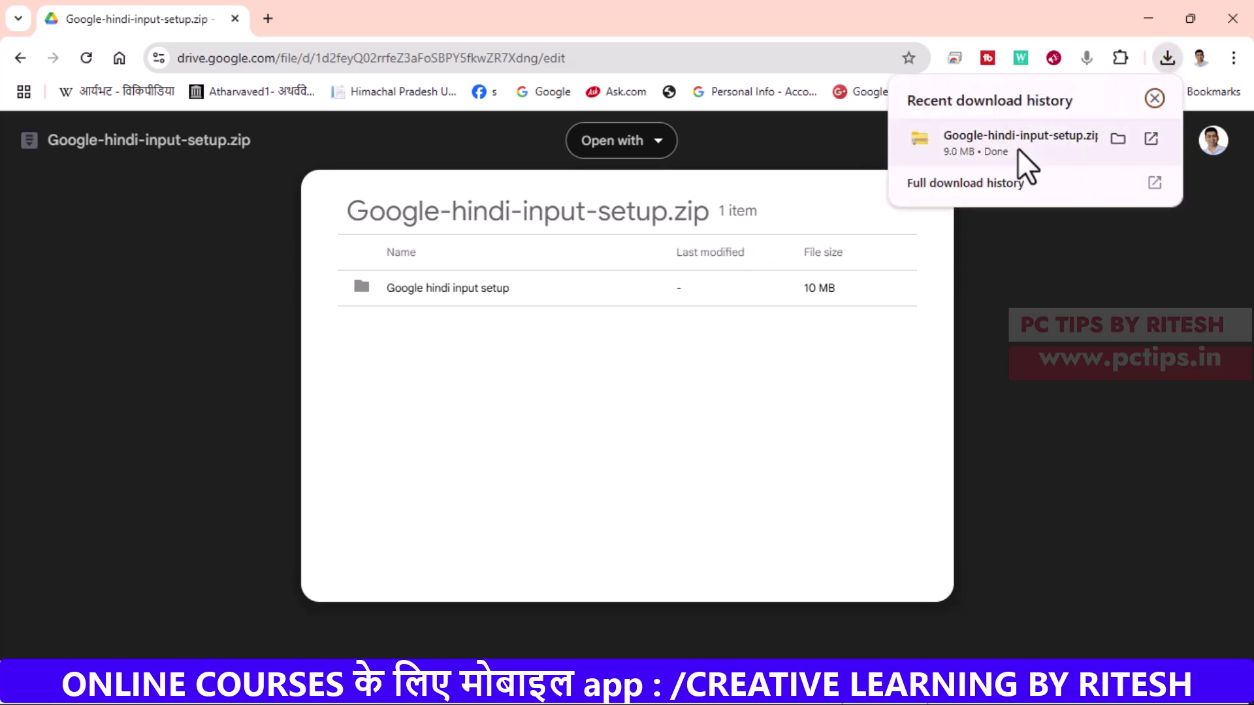
left_click(1117, 138)
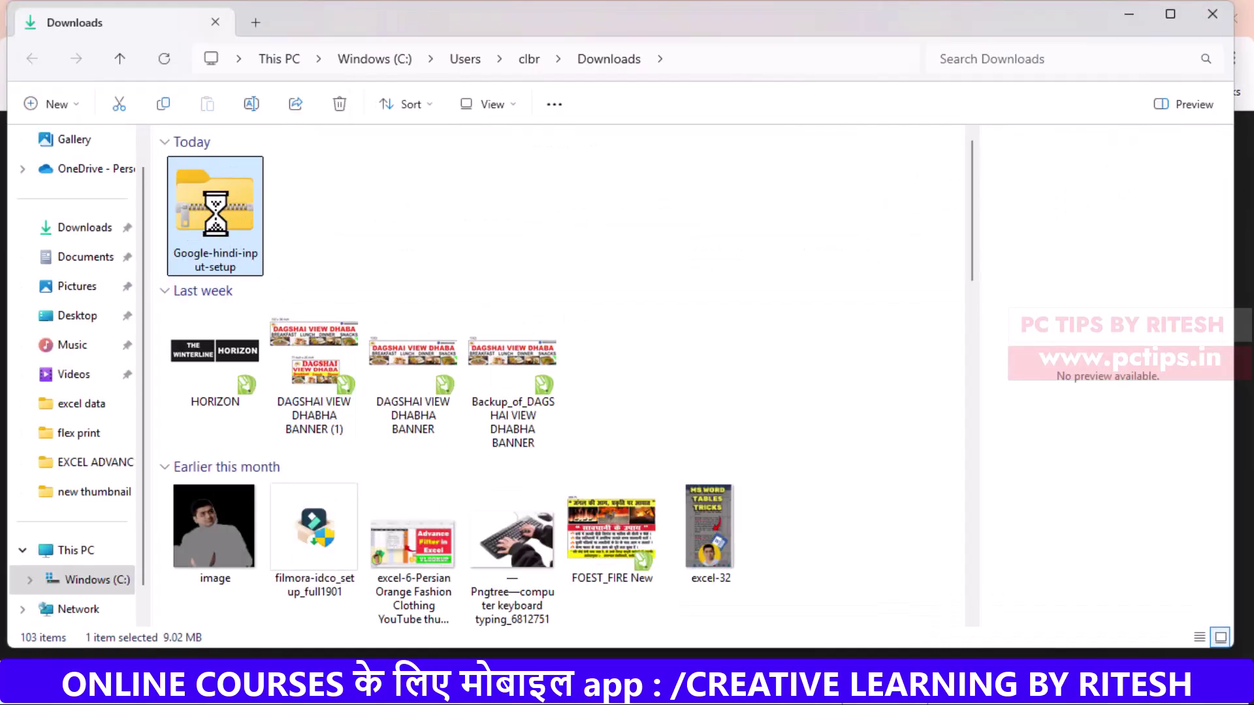
Extract Google-hindi-input-setup.zip into its own folder.
right_click(223, 192)
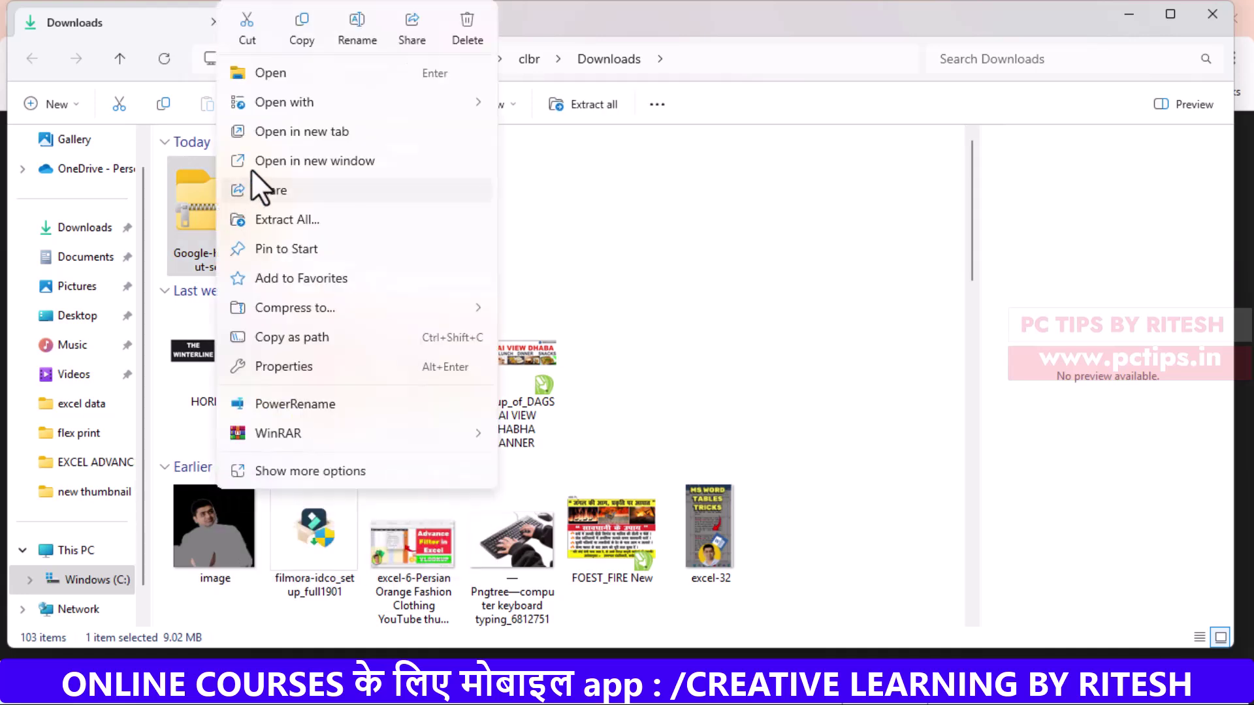
left_click(312, 222)
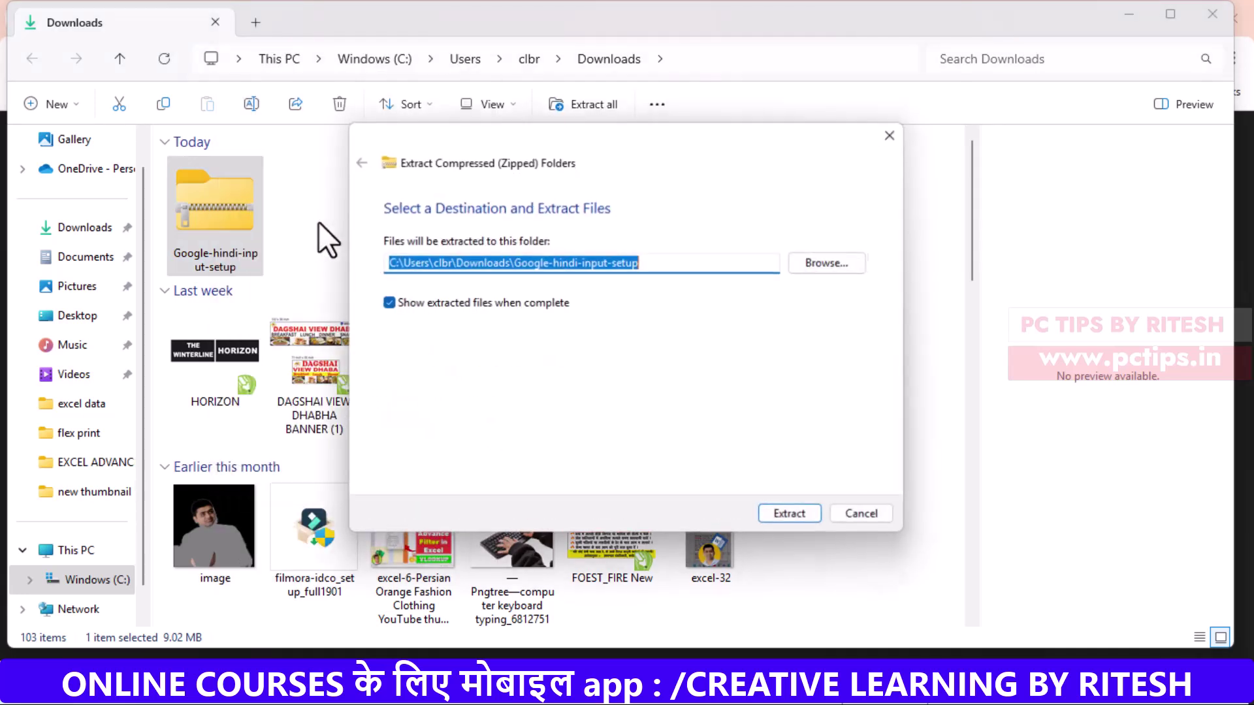
left_click(782, 520)
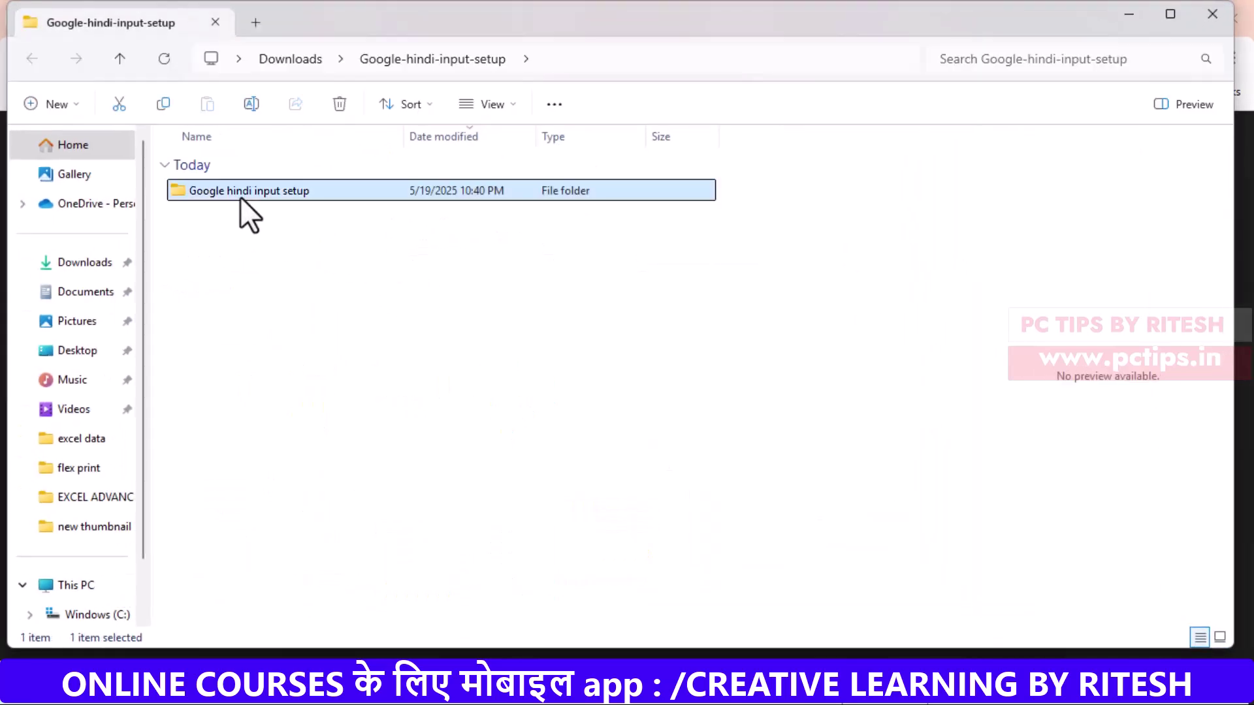
Install GoogleInputHindi from the setup folder and confirm the Hindi keyboard layout is listed.
double_click(241, 197)
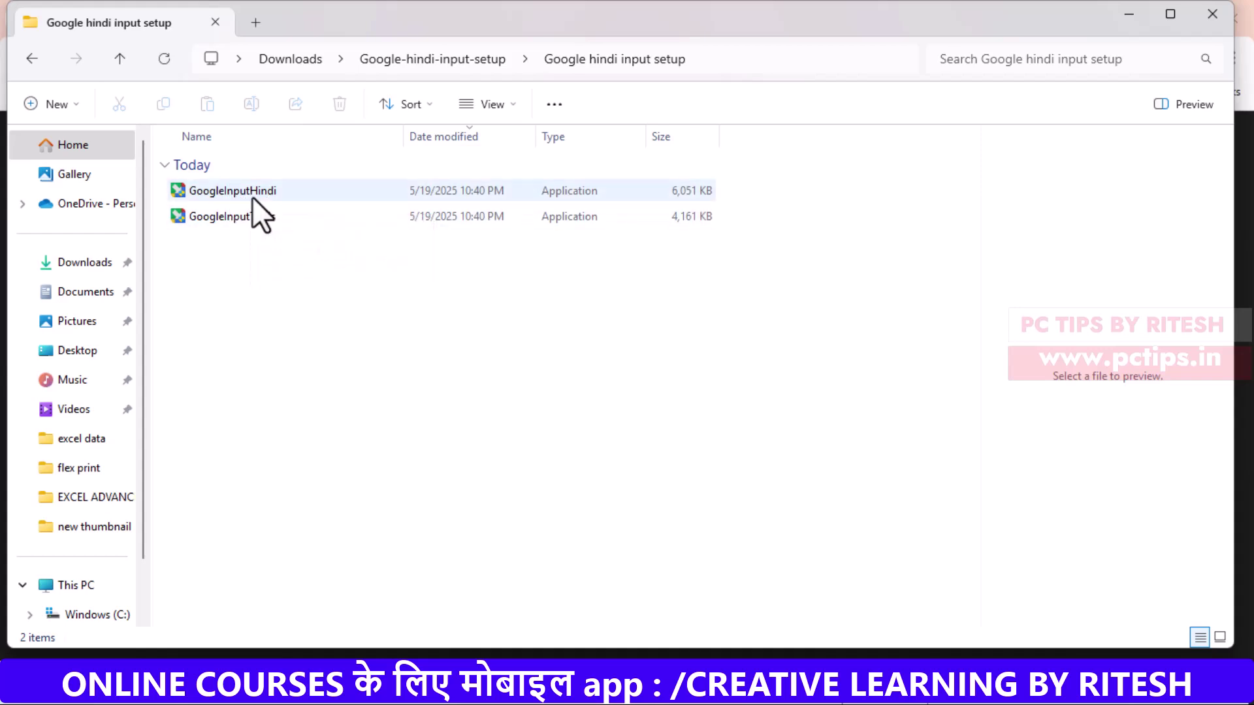
double_click(252, 194)
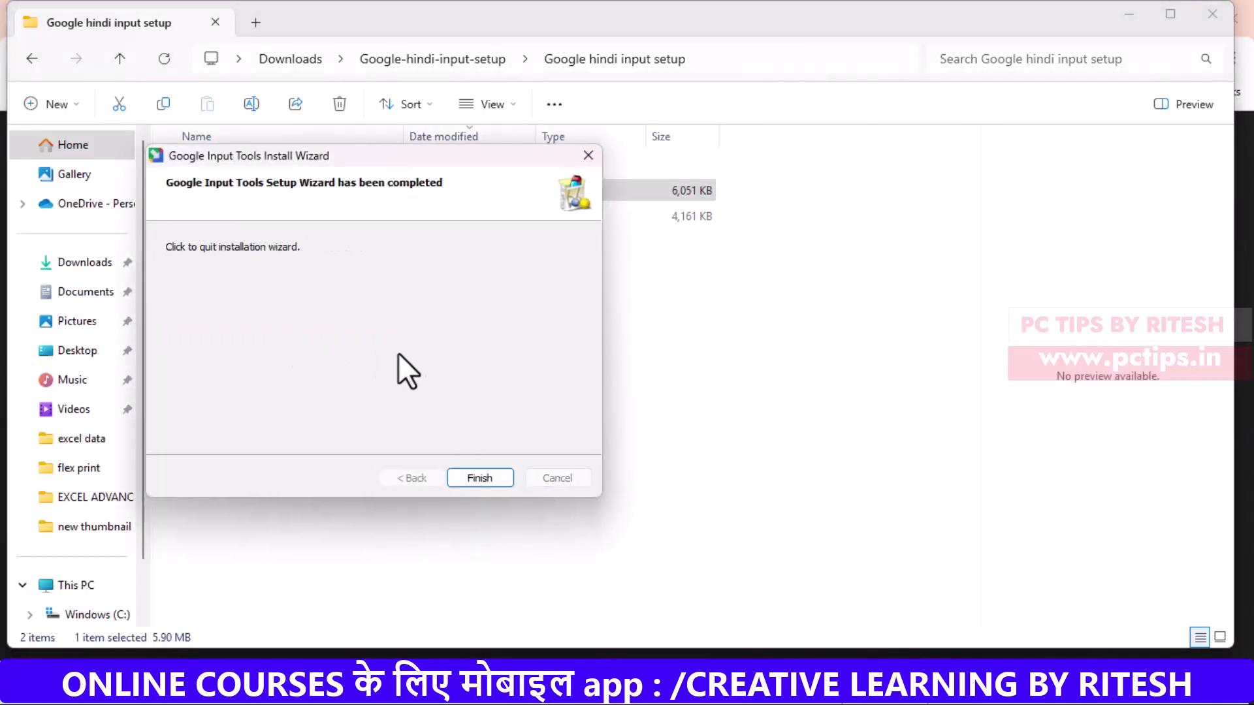
left_click(476, 478)
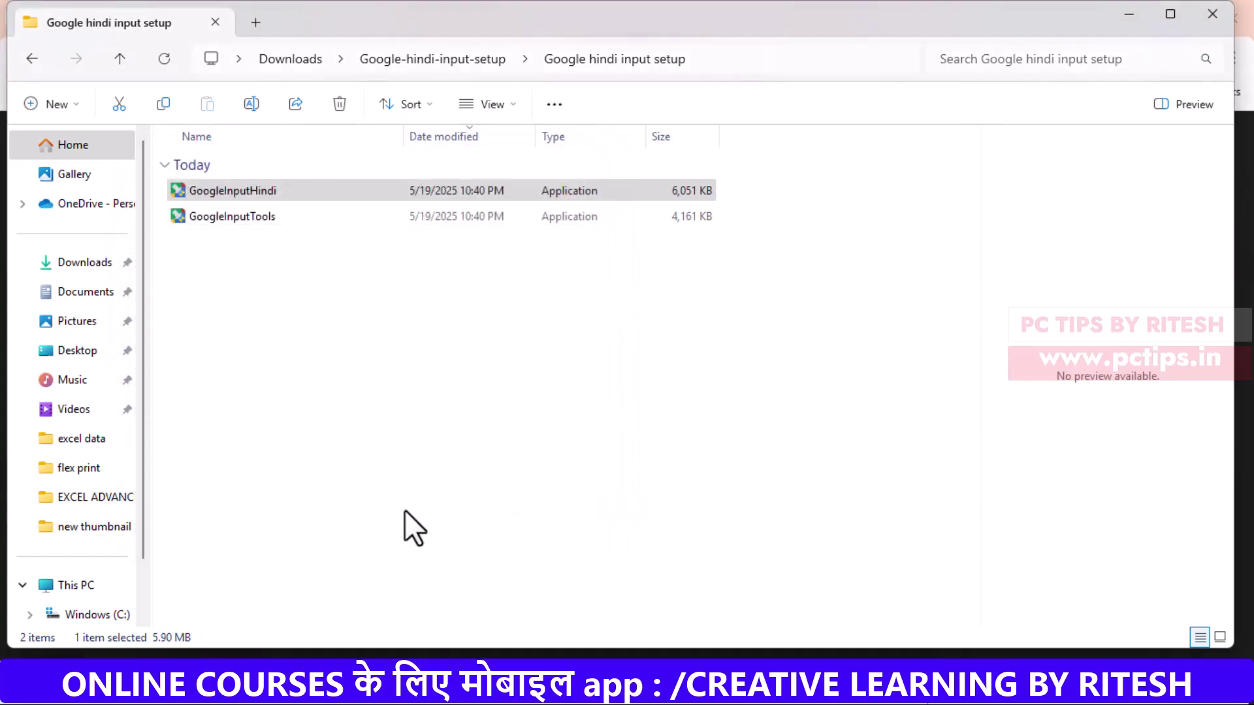
left_click(1162, 691)
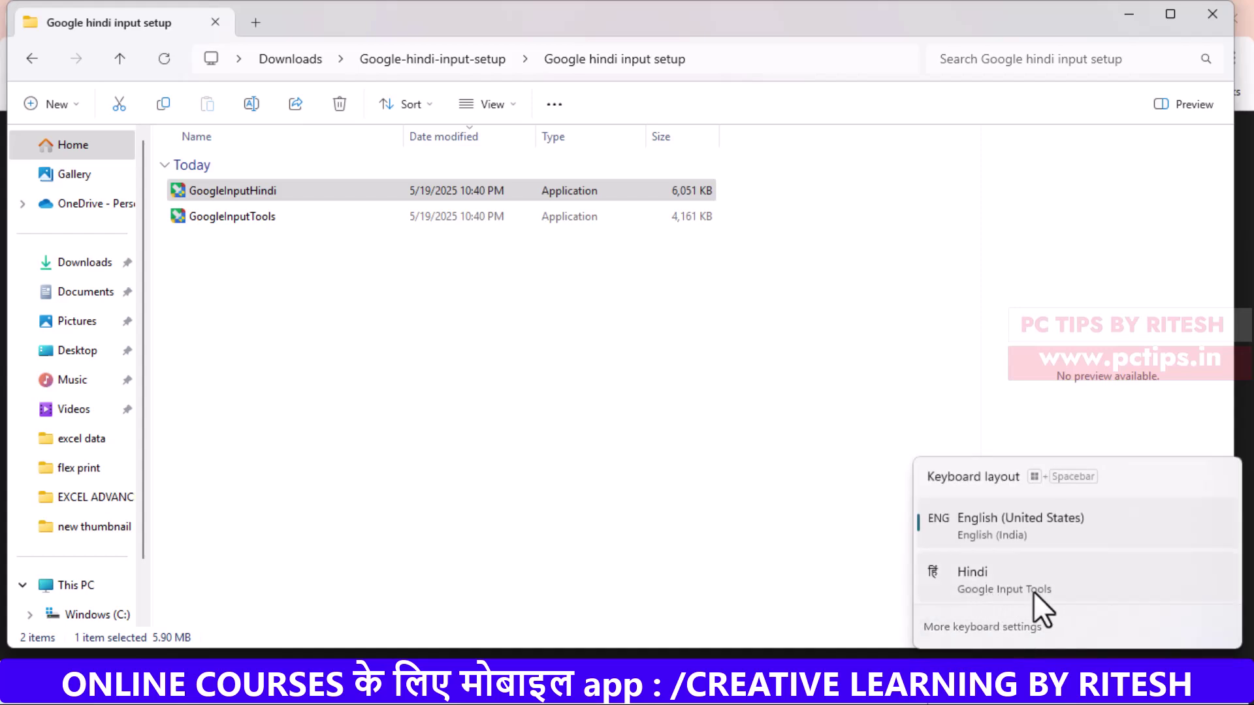
left_click(817, 580)
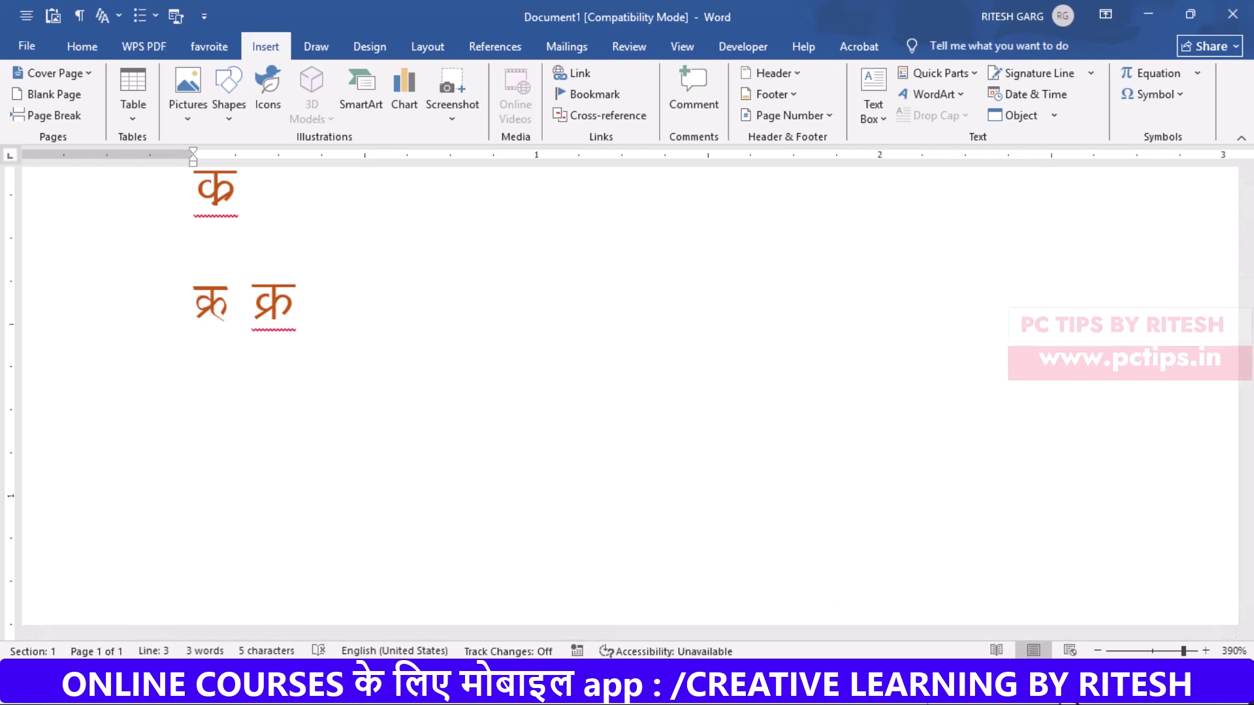
Select Hindi (Google Input Tools) as the keyboard and turn off italic for the new line.
key("super+space")
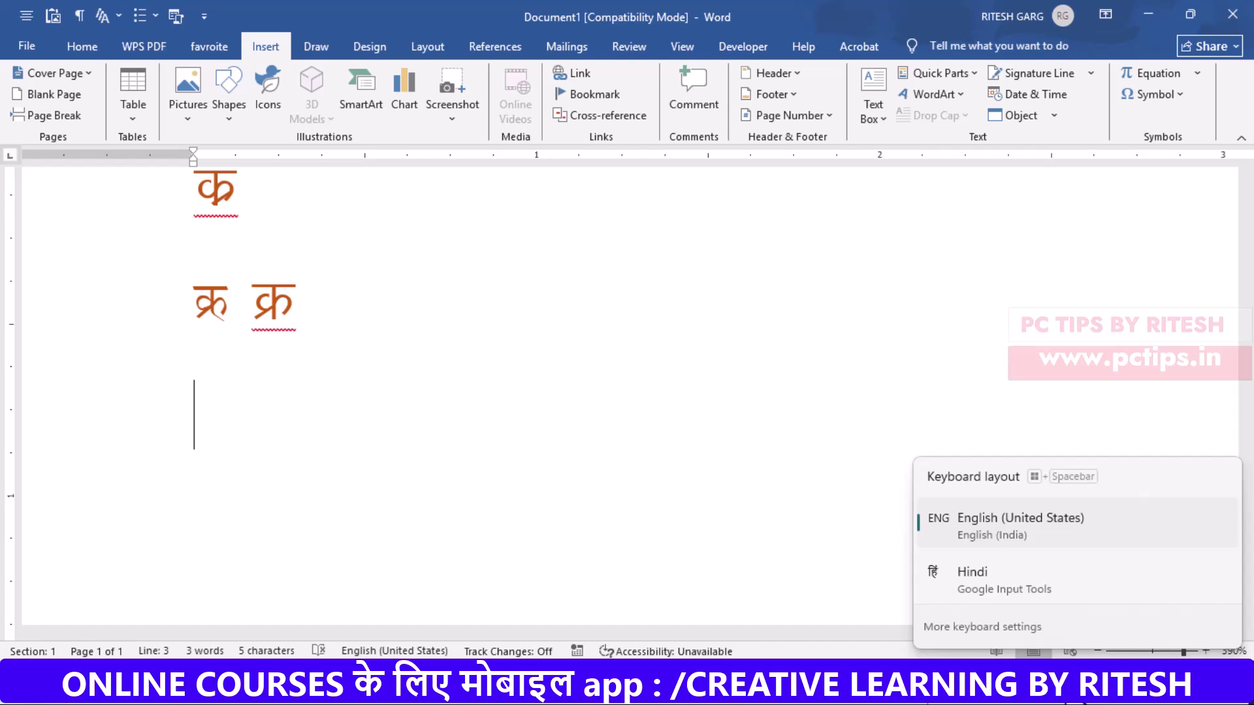
left_click(990, 579)
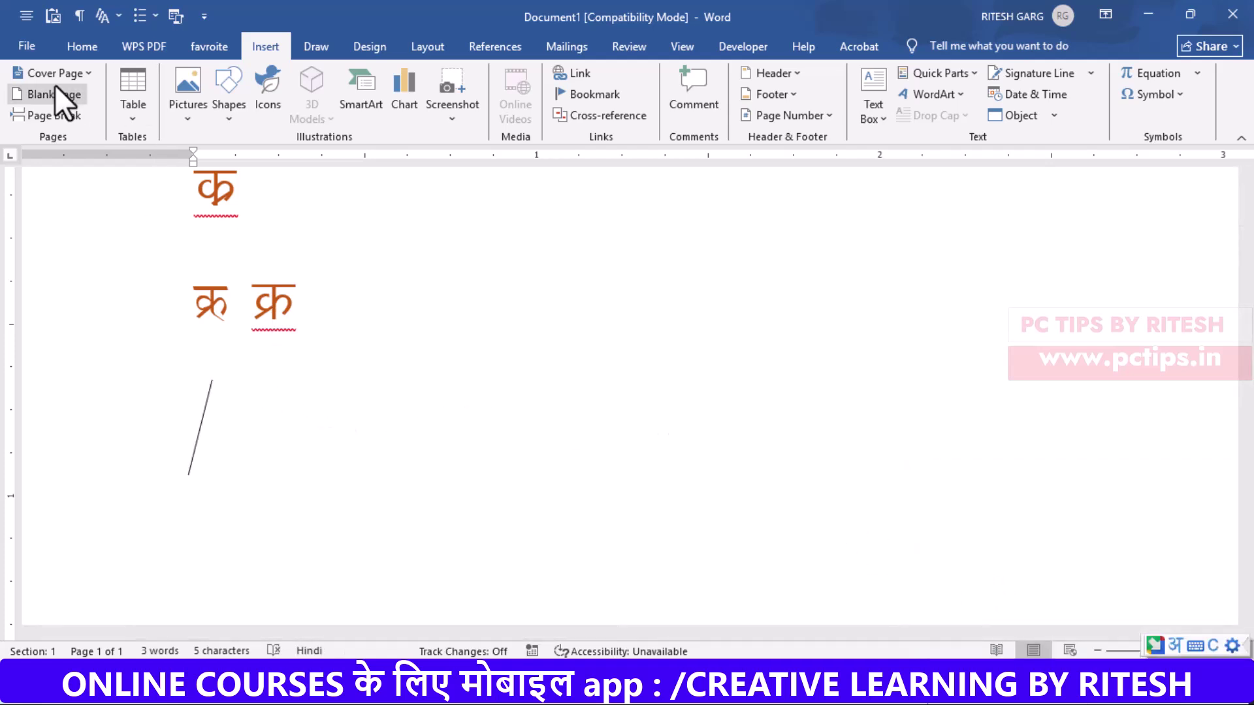
left_click(88, 45)
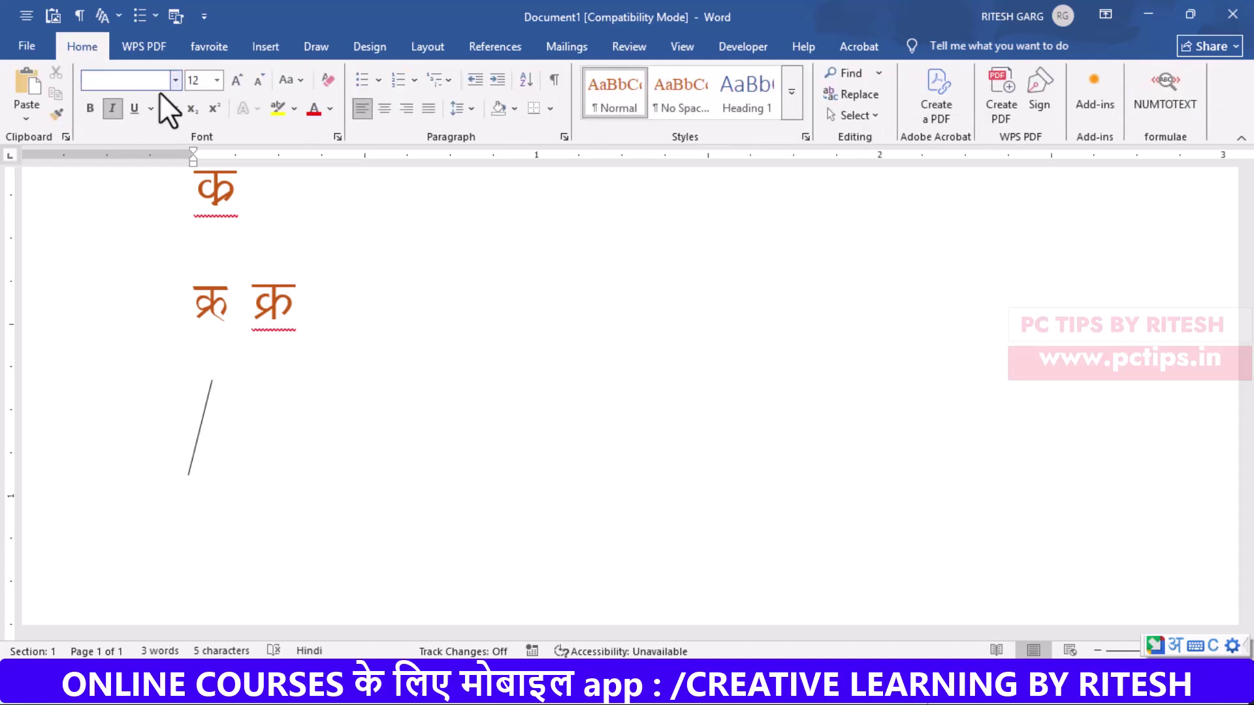
left_click(108, 108)
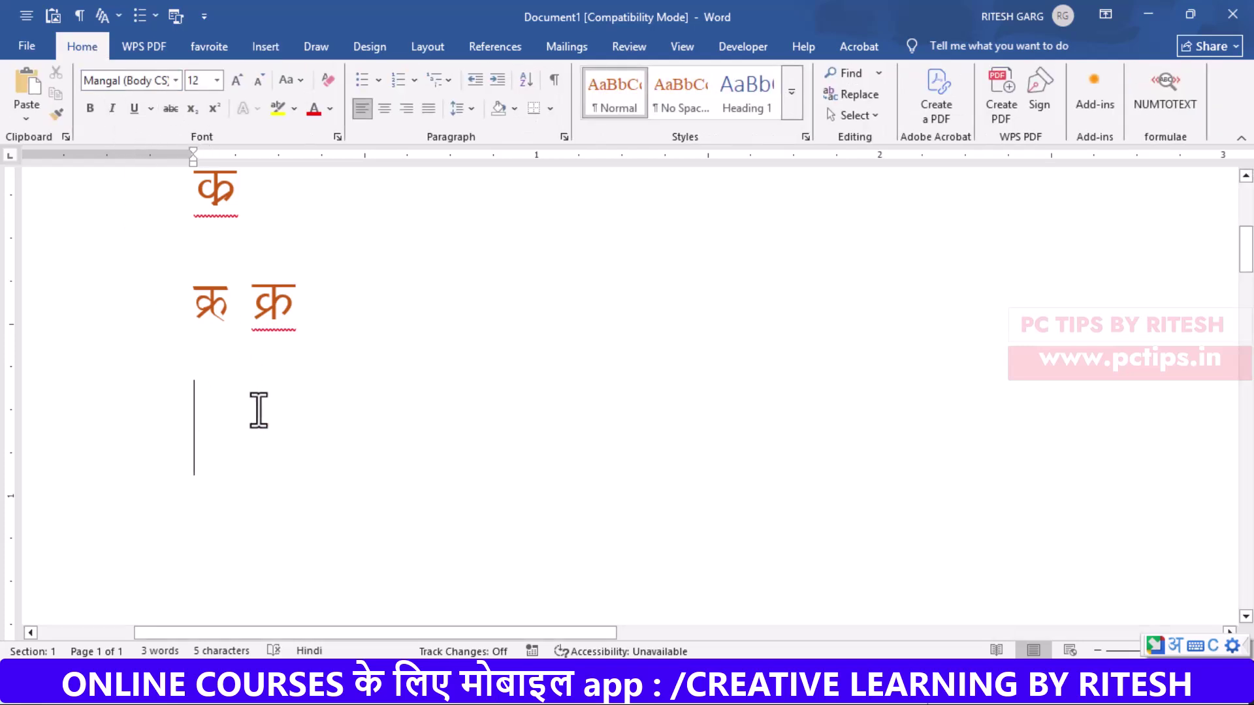
Cycle the input languages with Win+Space until Hindi (Google Input Tools) is active again.
key("super+space")
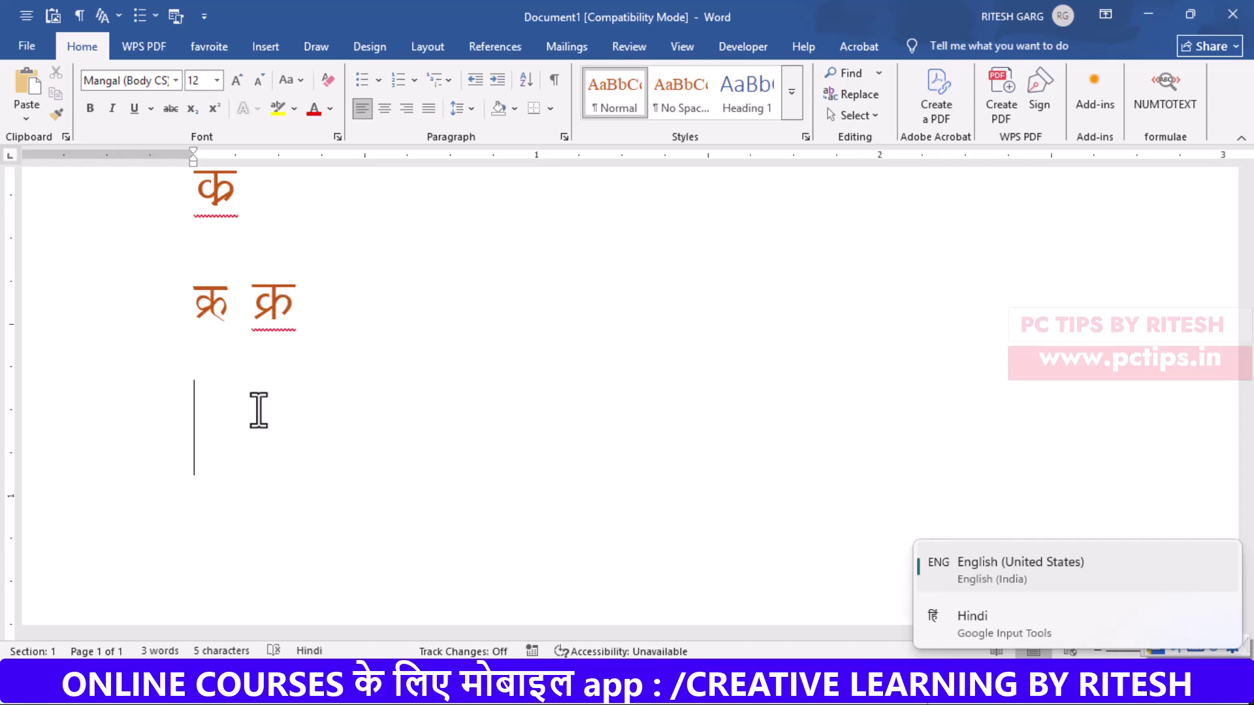
key("super+space")
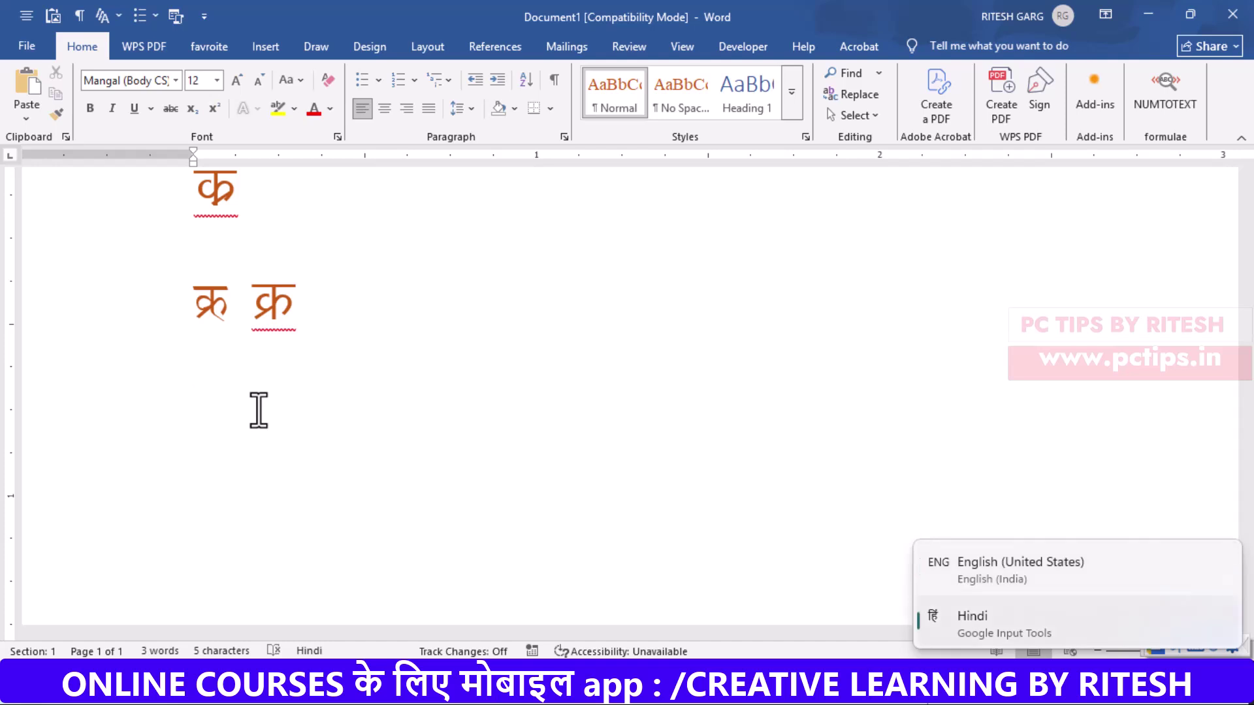
key("super+space")
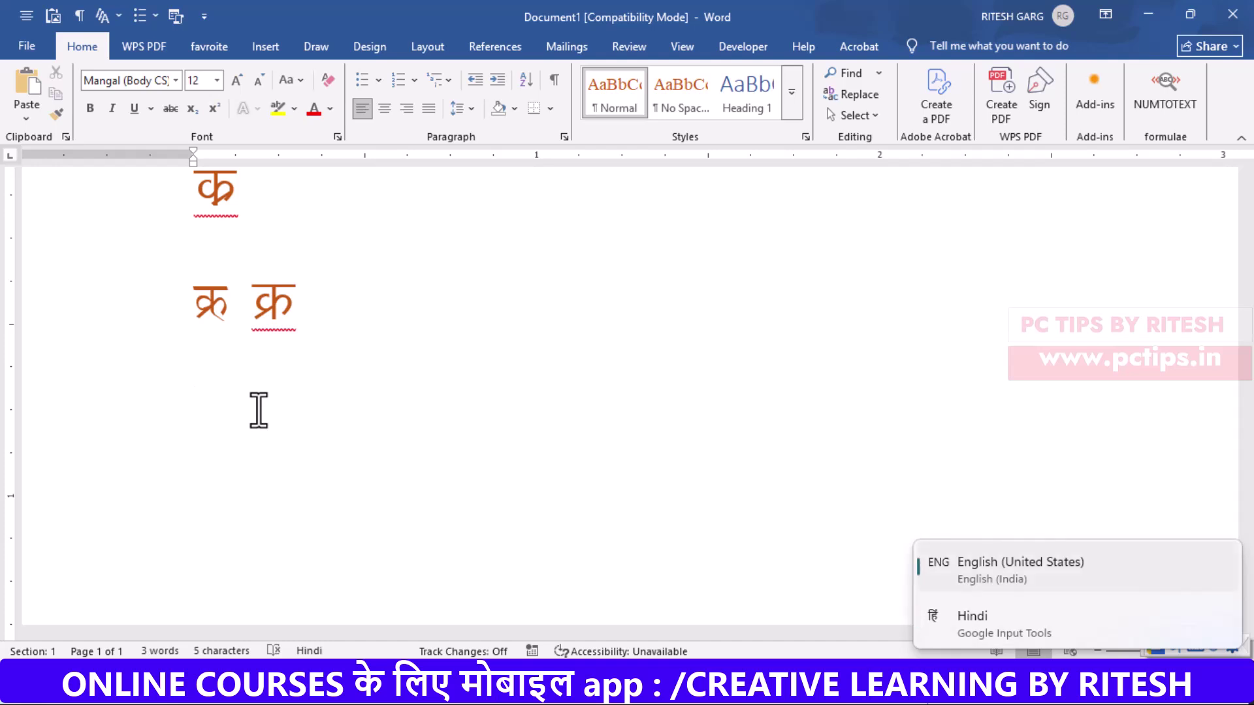
key("super+space")
key("super+space")
key("super+space")
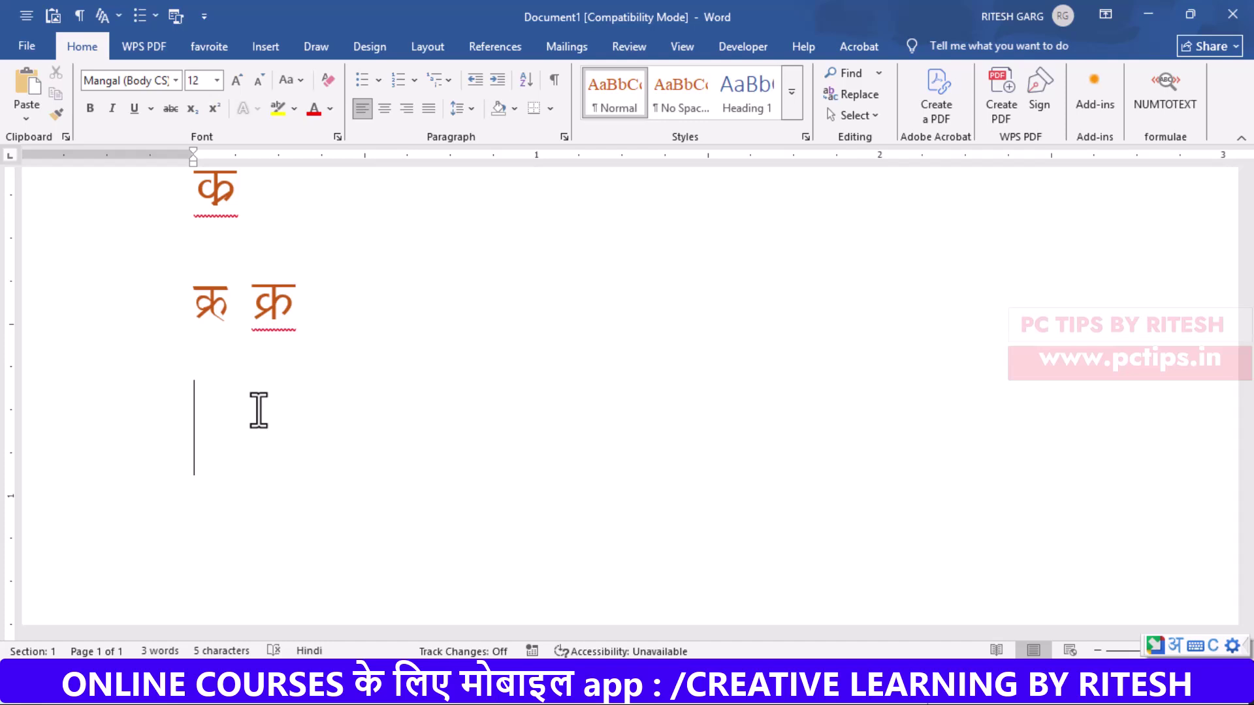
Transliterate 'kra' into क्र, then type 'bharat' for भारत on the third line.
type("kra")
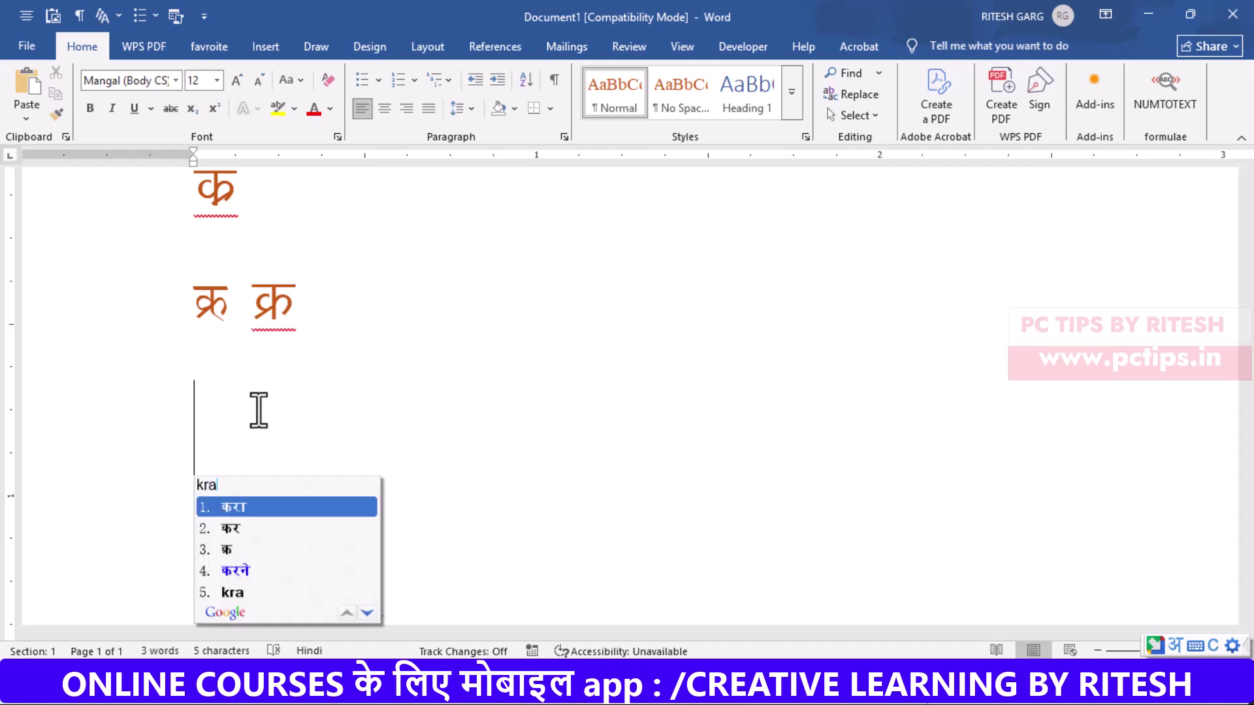
key("Down")
key("Down")
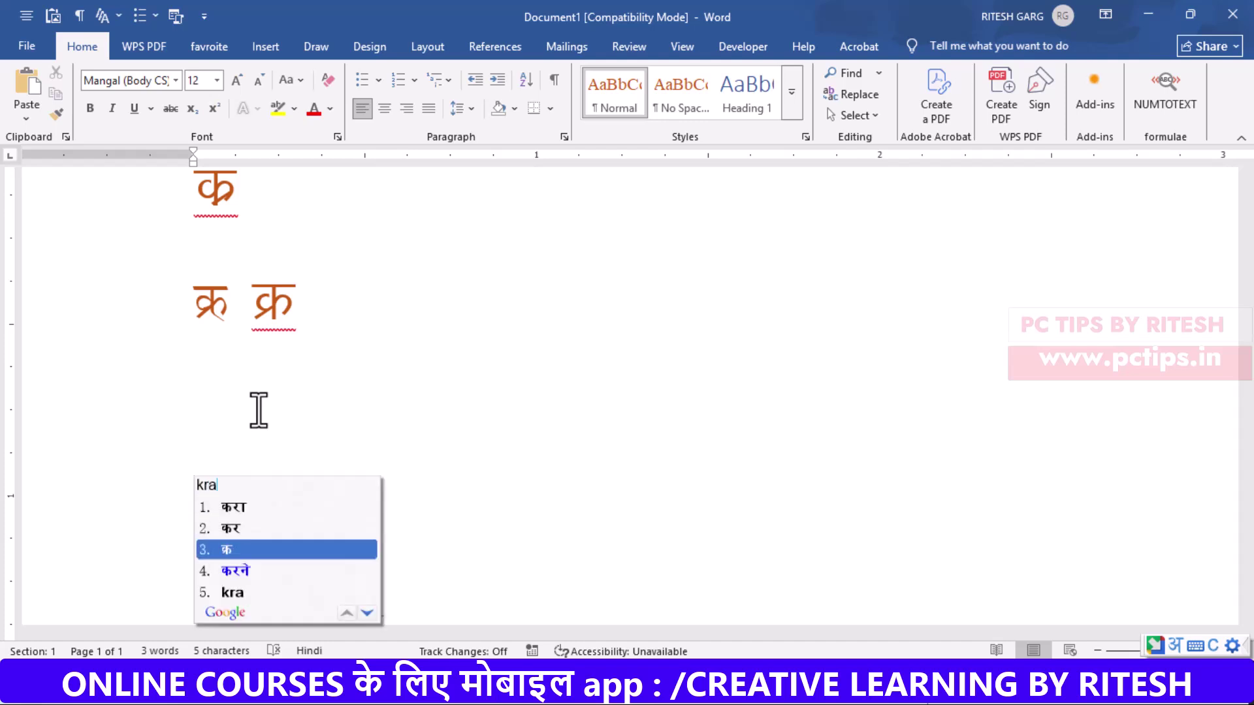
key("Return")
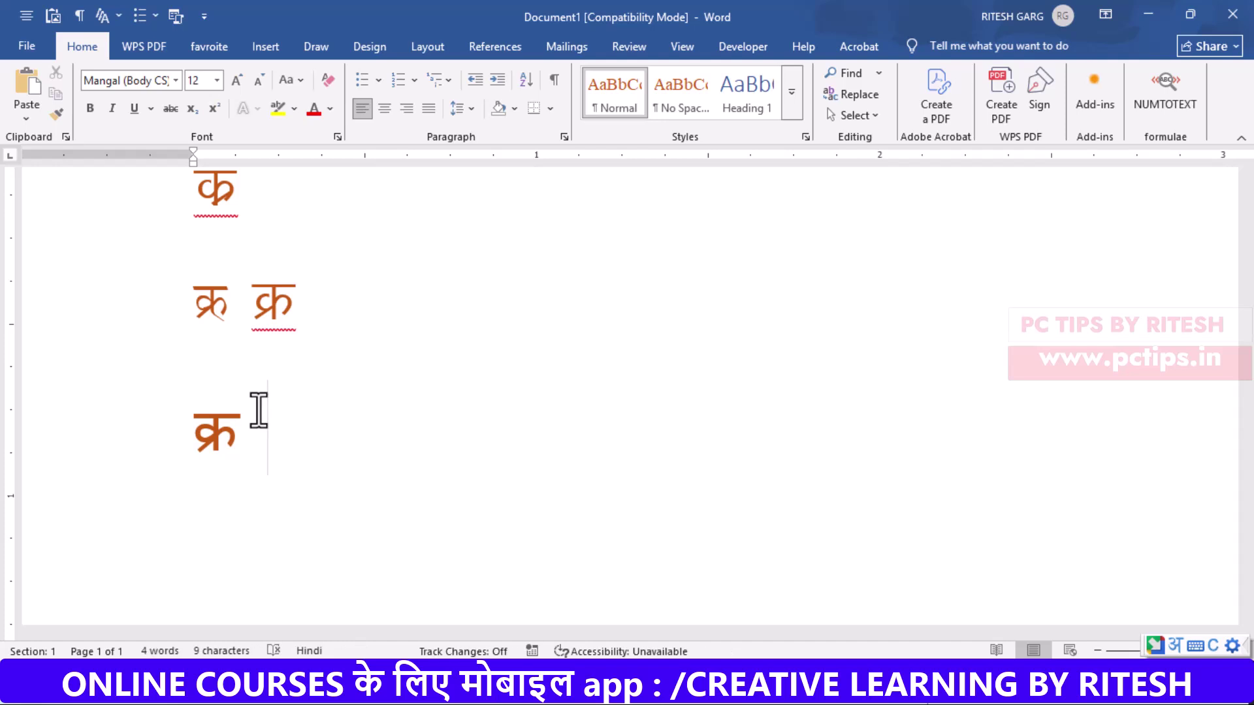
type("b")
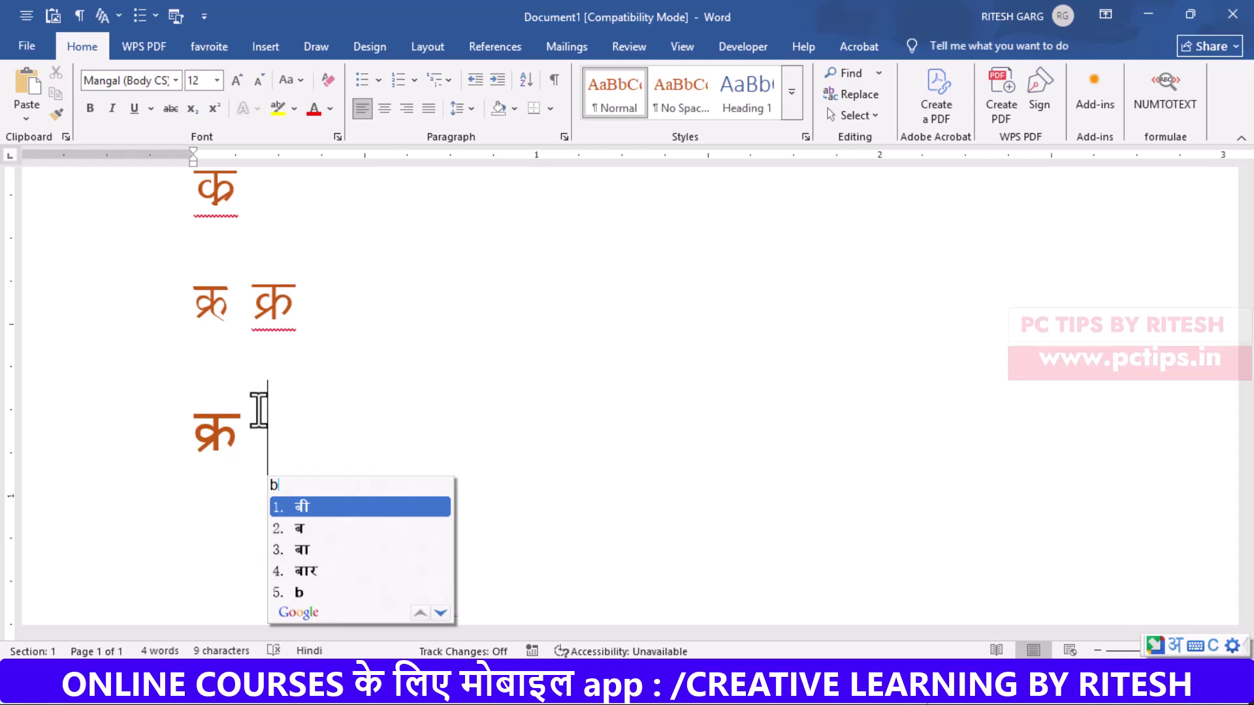
type("harat")
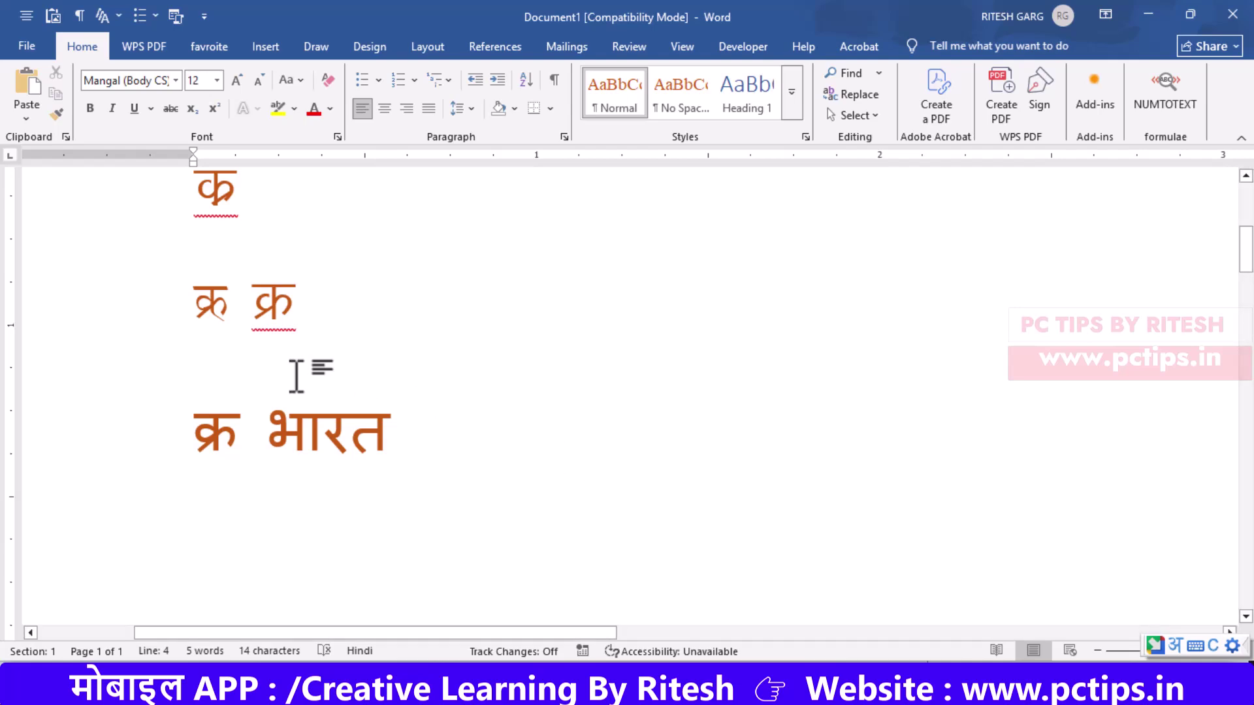
Open Control Panel from the Start search.
scroll(266, 392, "down", 4)
scroll(263, 392, "up", 2)
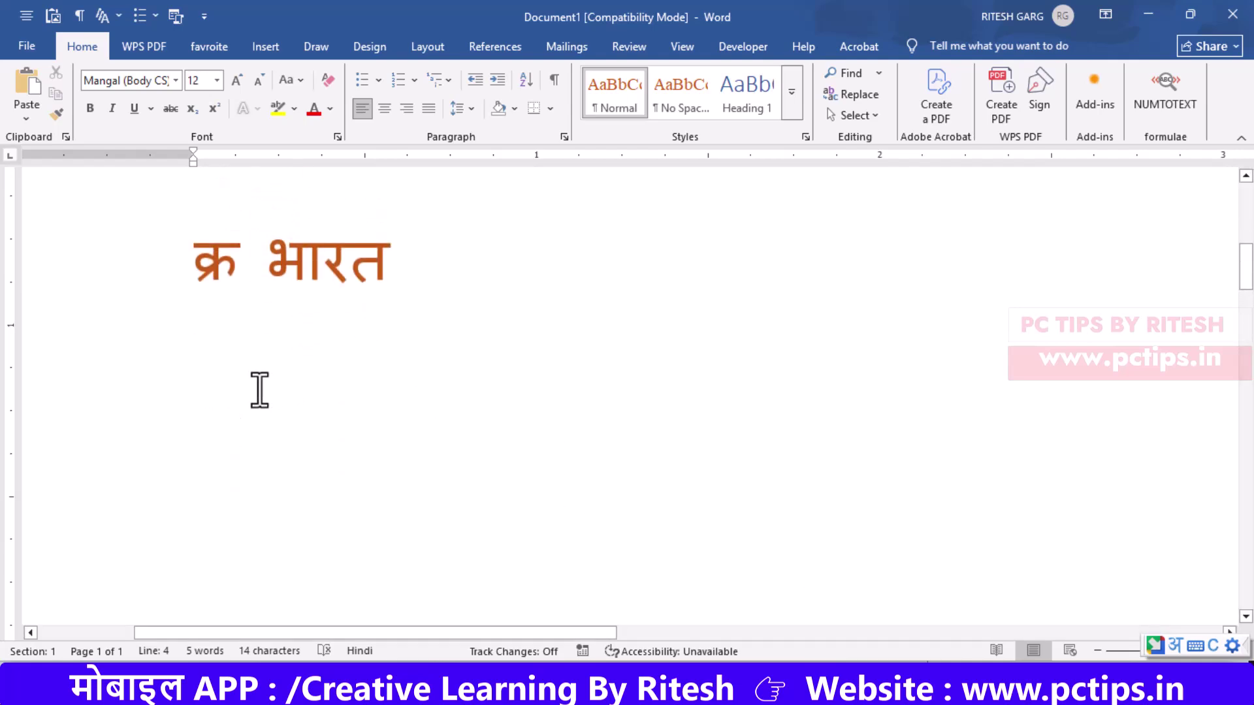
key("super")
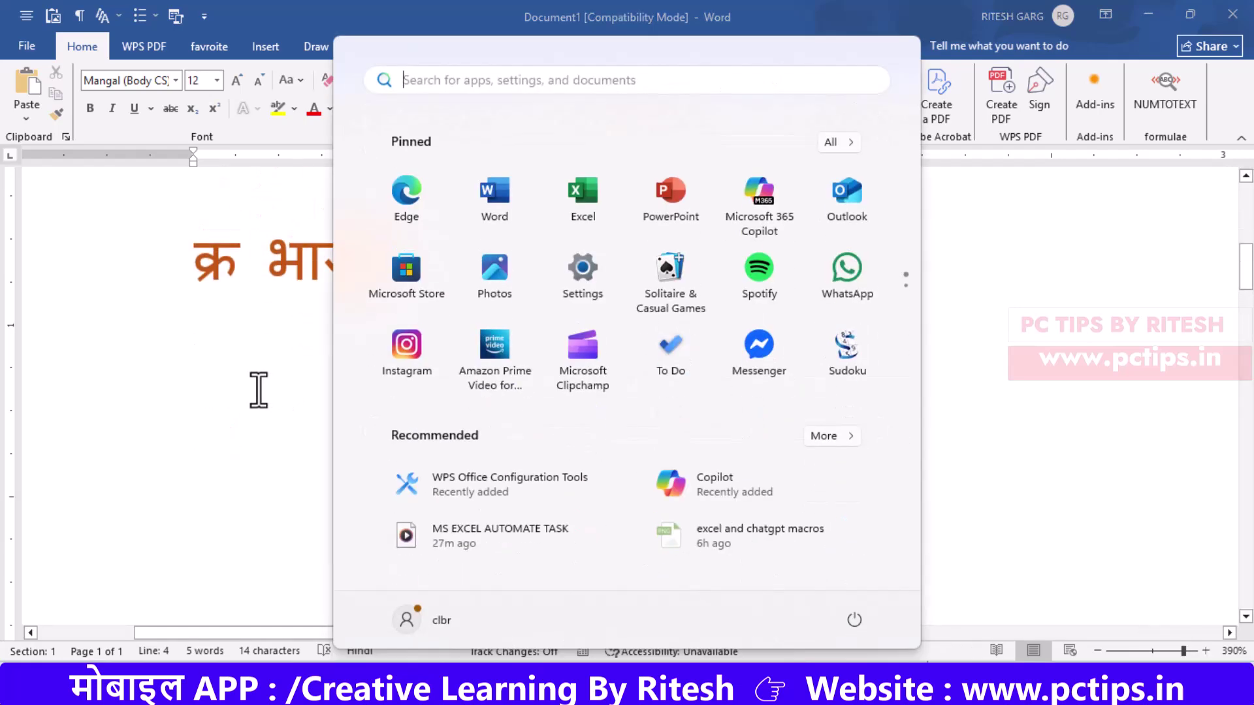
type("cont")
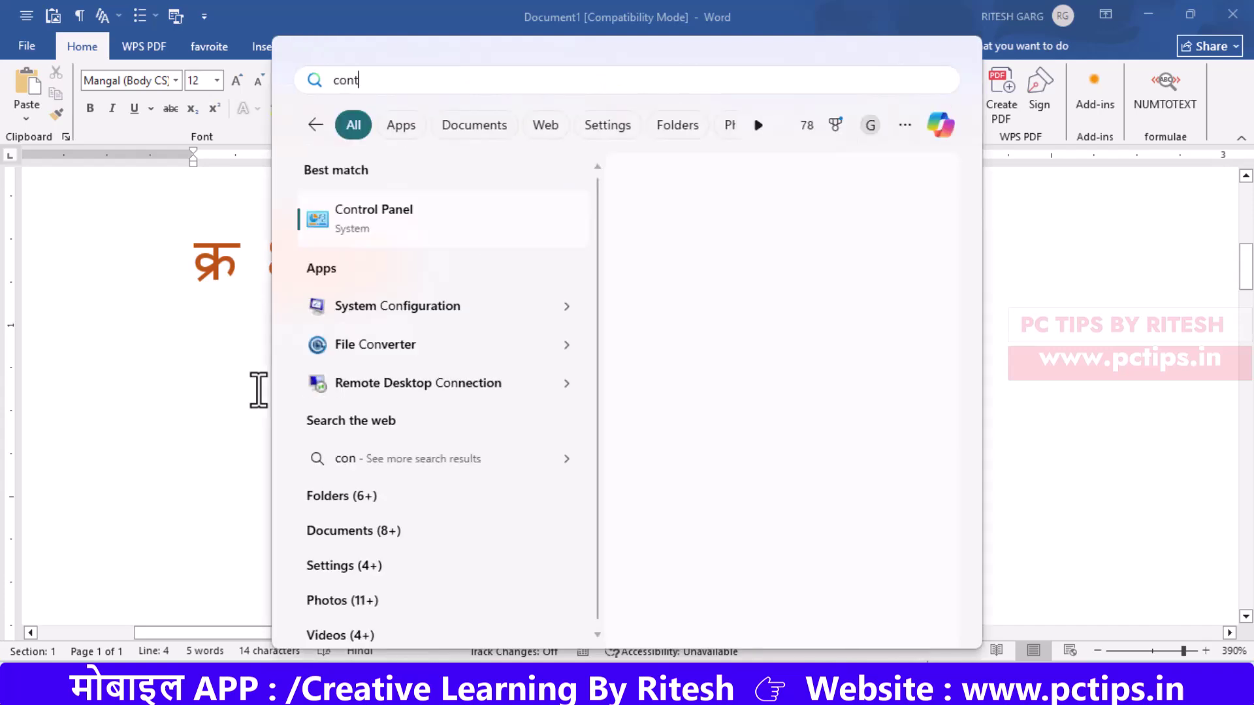
left_click(409, 225)
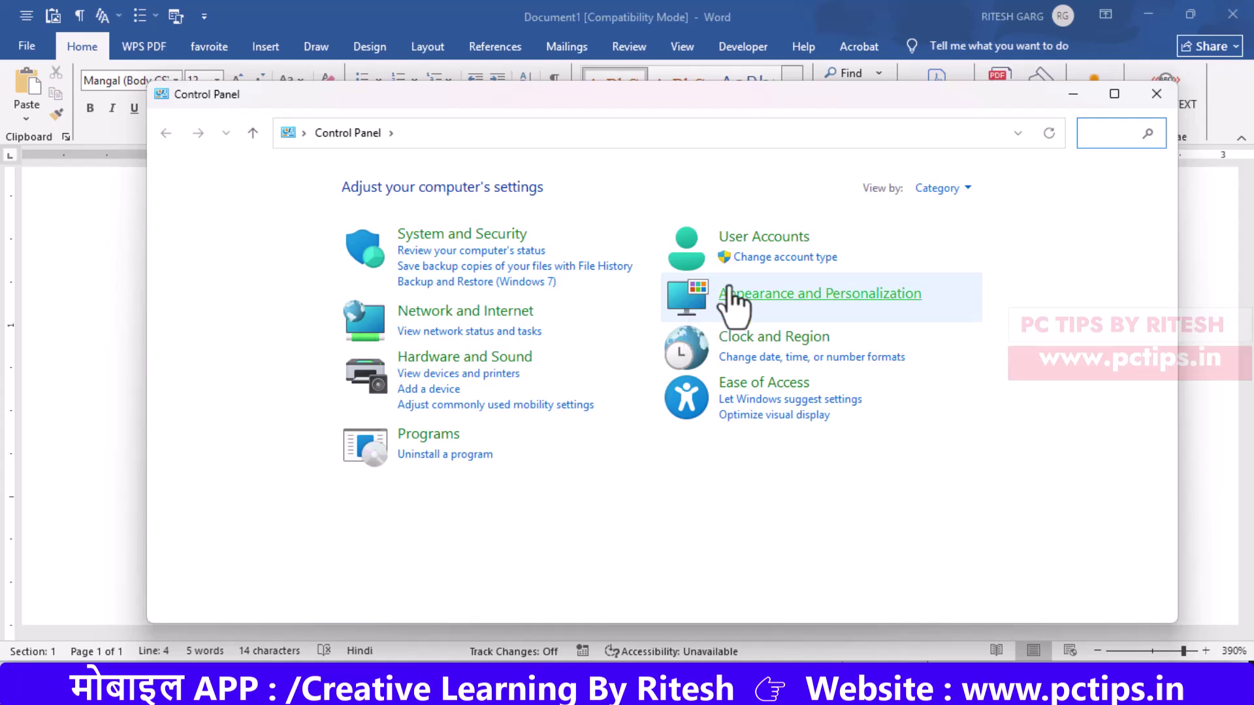
Go through Clock and Region > Region to the Windows language preferences.
left_click(777, 340)
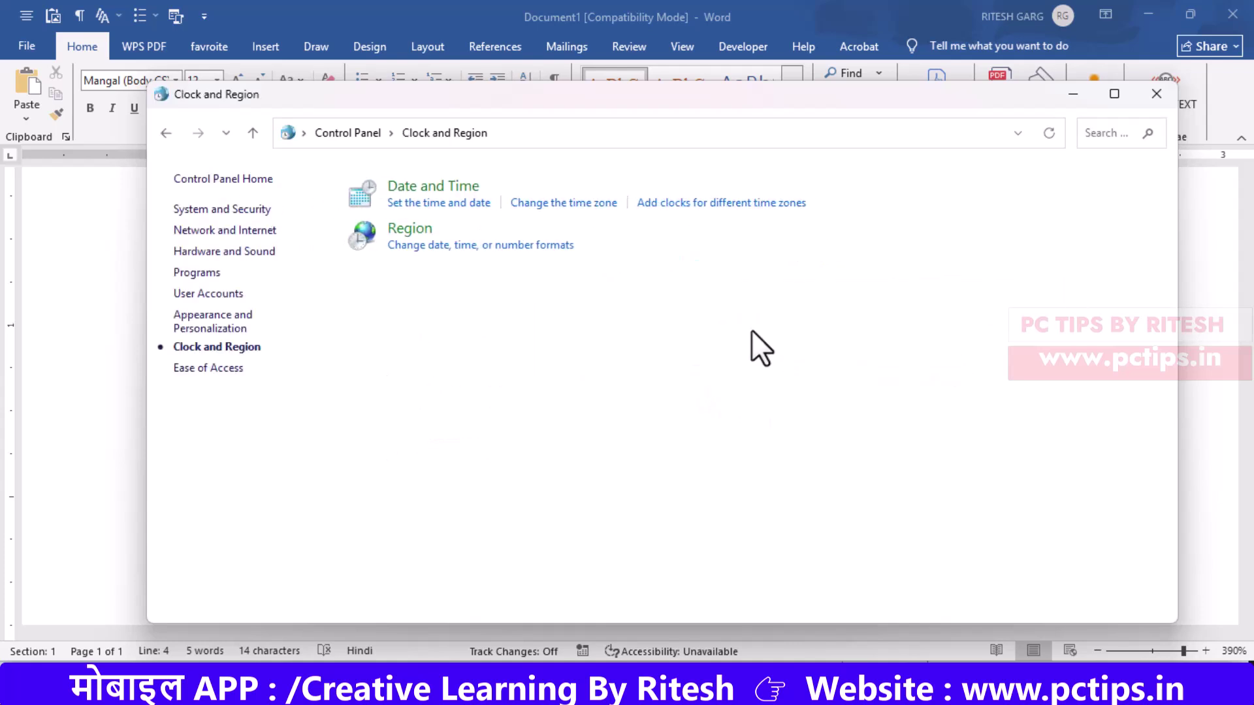
left_click(403, 235)
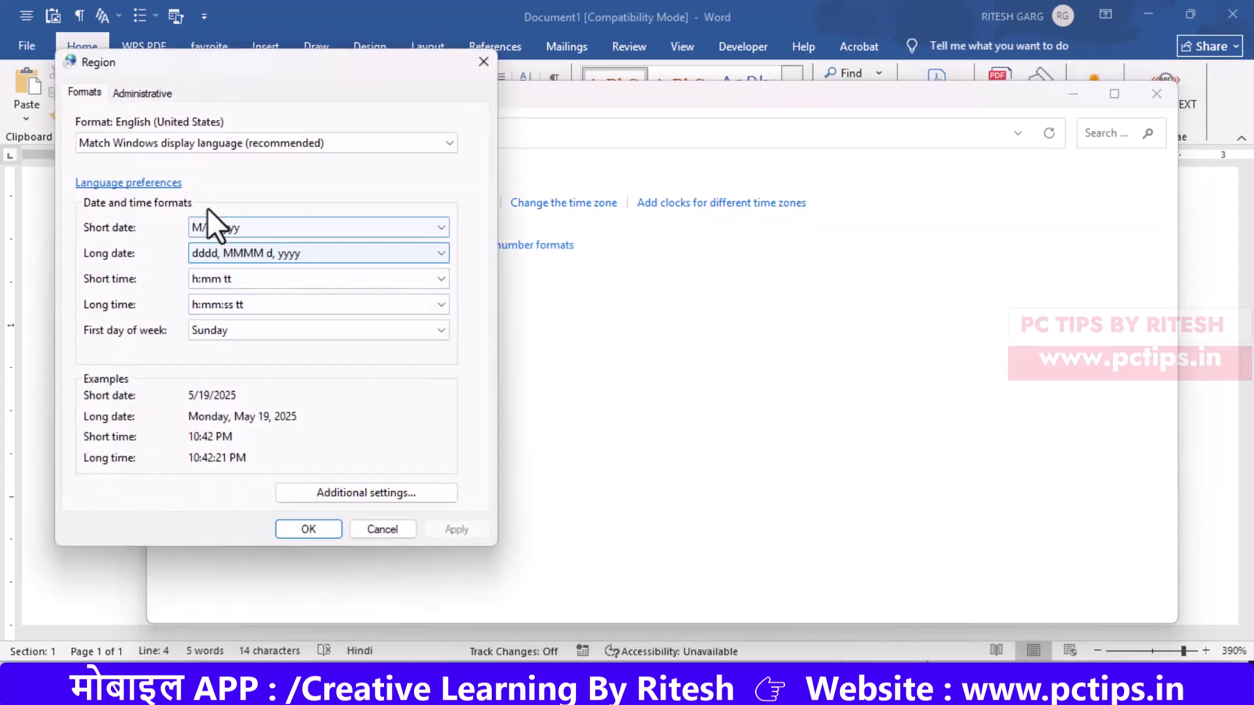
left_click(131, 183)
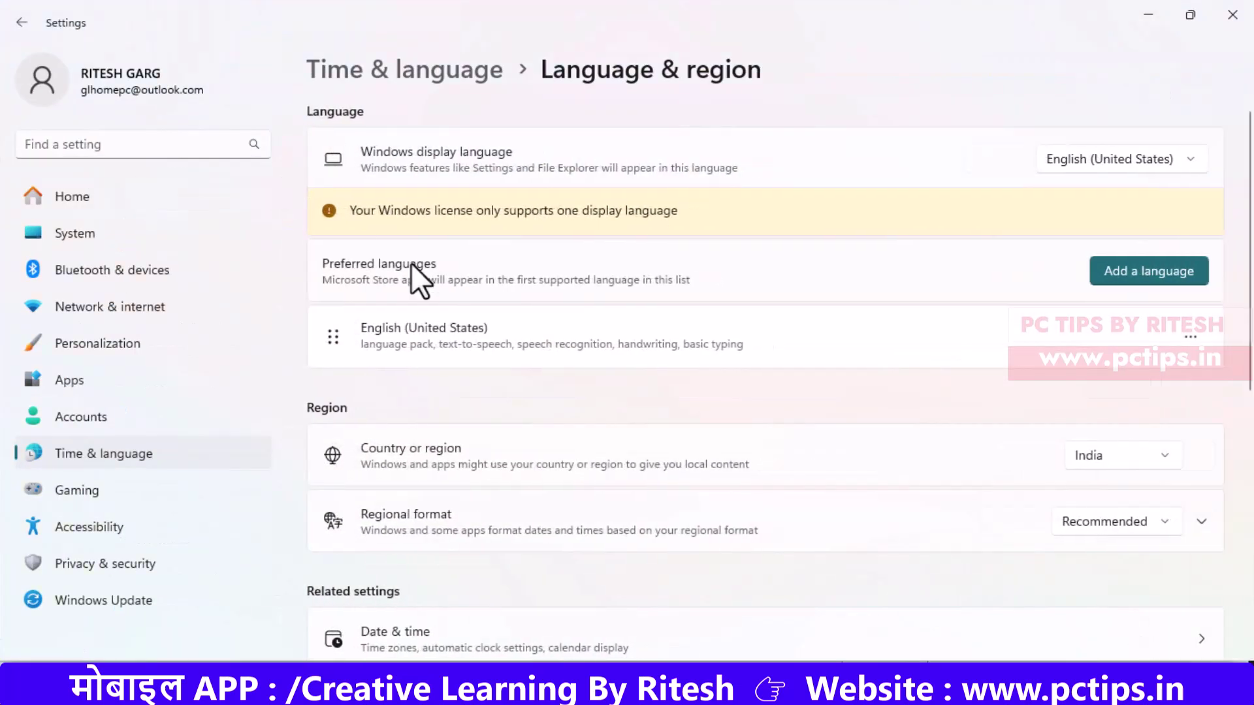
Start adding a language and search the list for 'hi'.
left_click(1110, 274)
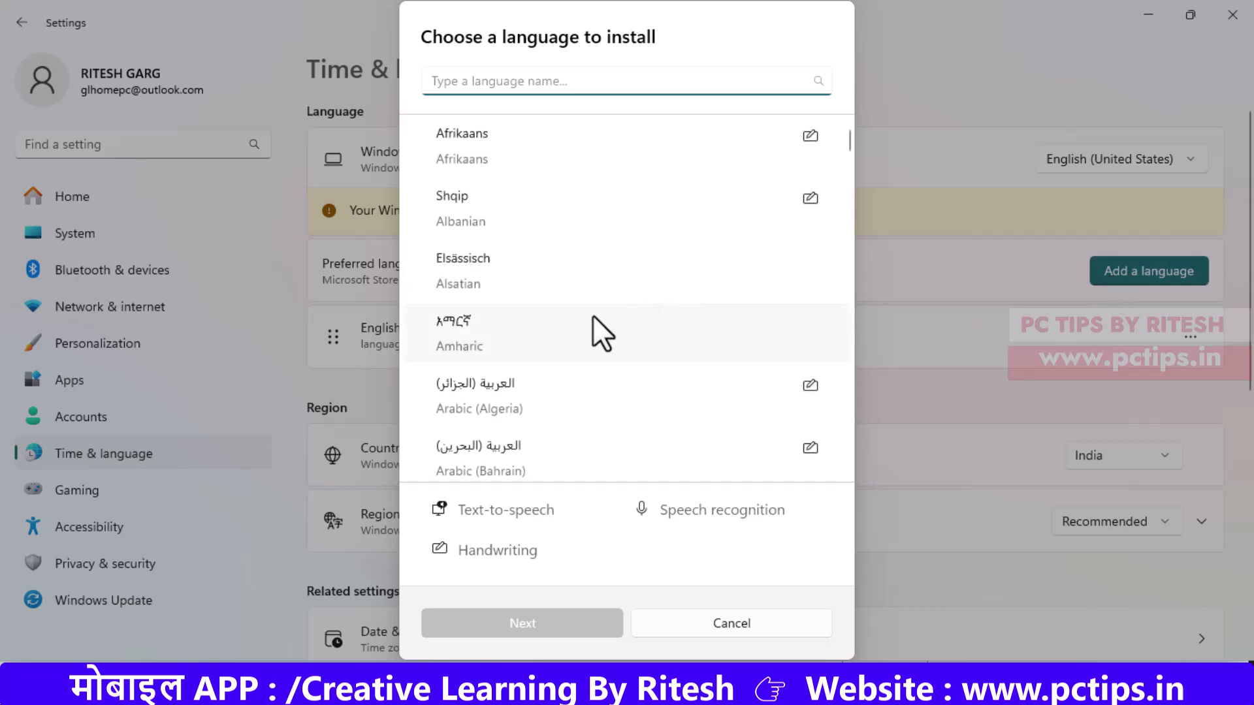
scroll(593, 315, "down", 5)
scroll(593, 310, "down", 5)
scroll(594, 307, "down", 1)
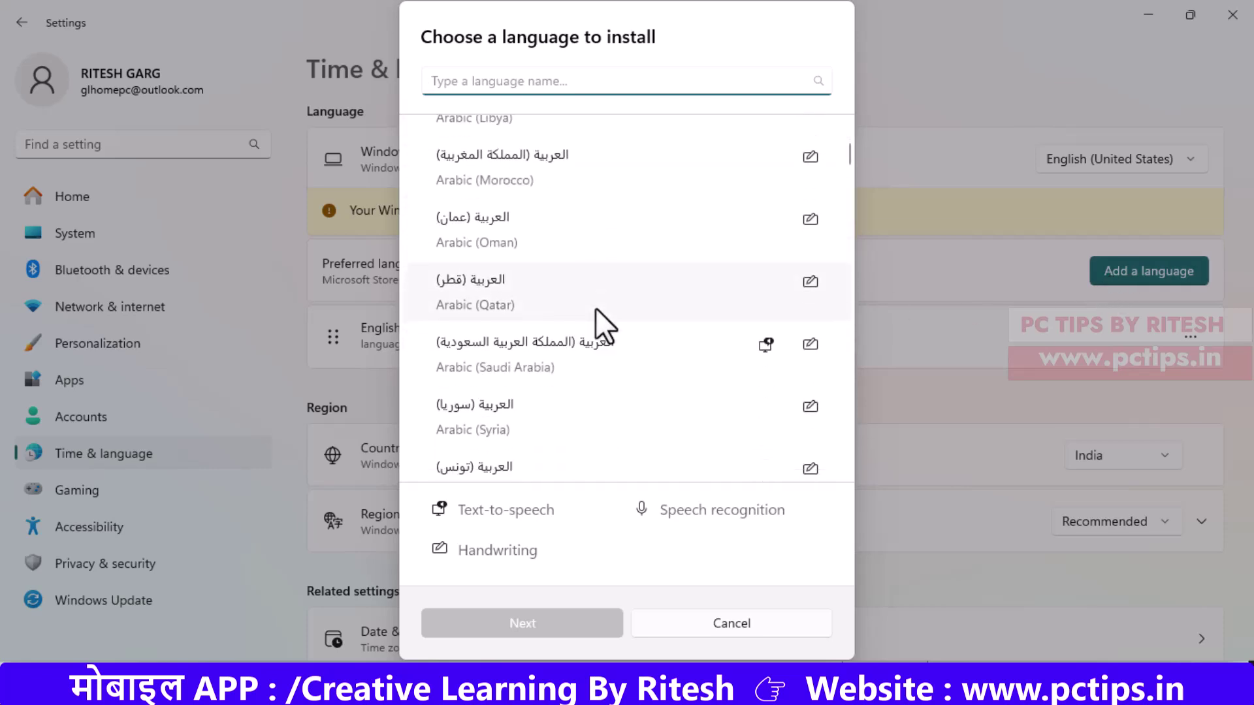
scroll(594, 308, "down", 4)
scroll(601, 306, "down", 3)
scroll(601, 304, "down", 4)
scroll(601, 304, "down", 3)
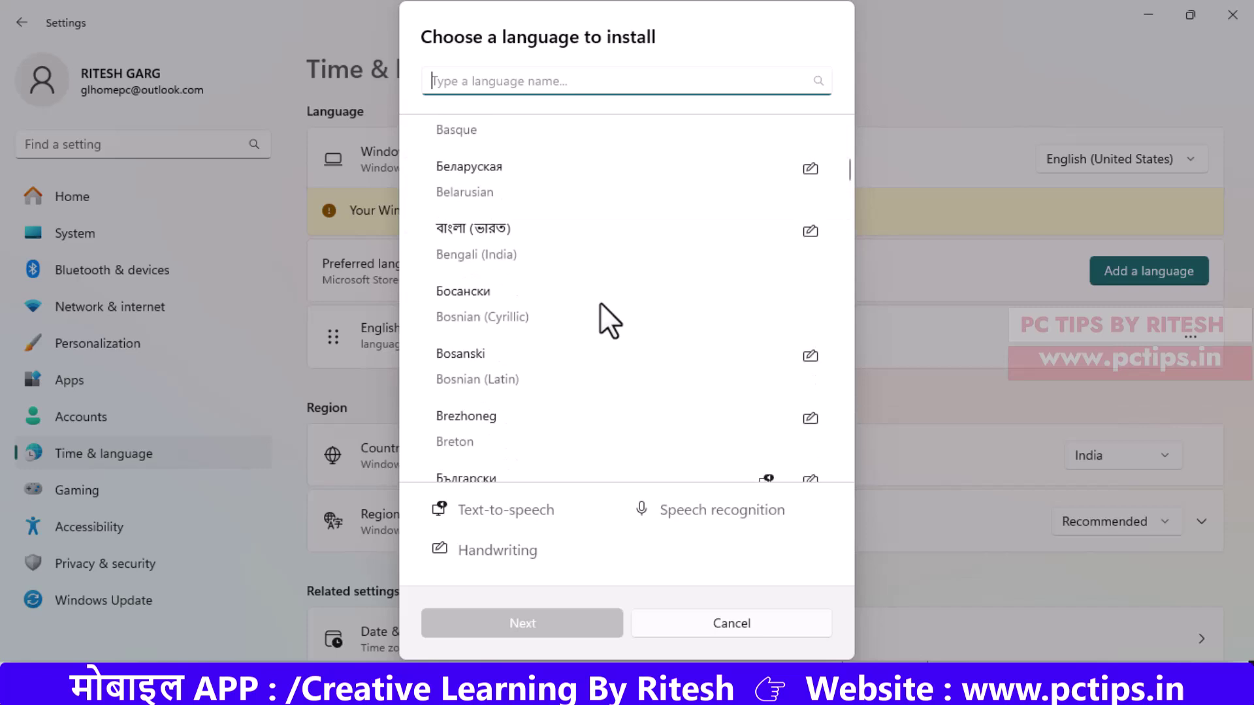
scroll(562, 373, "down", 3)
scroll(568, 371, "down", 7)
scroll(572, 361, "down", 5)
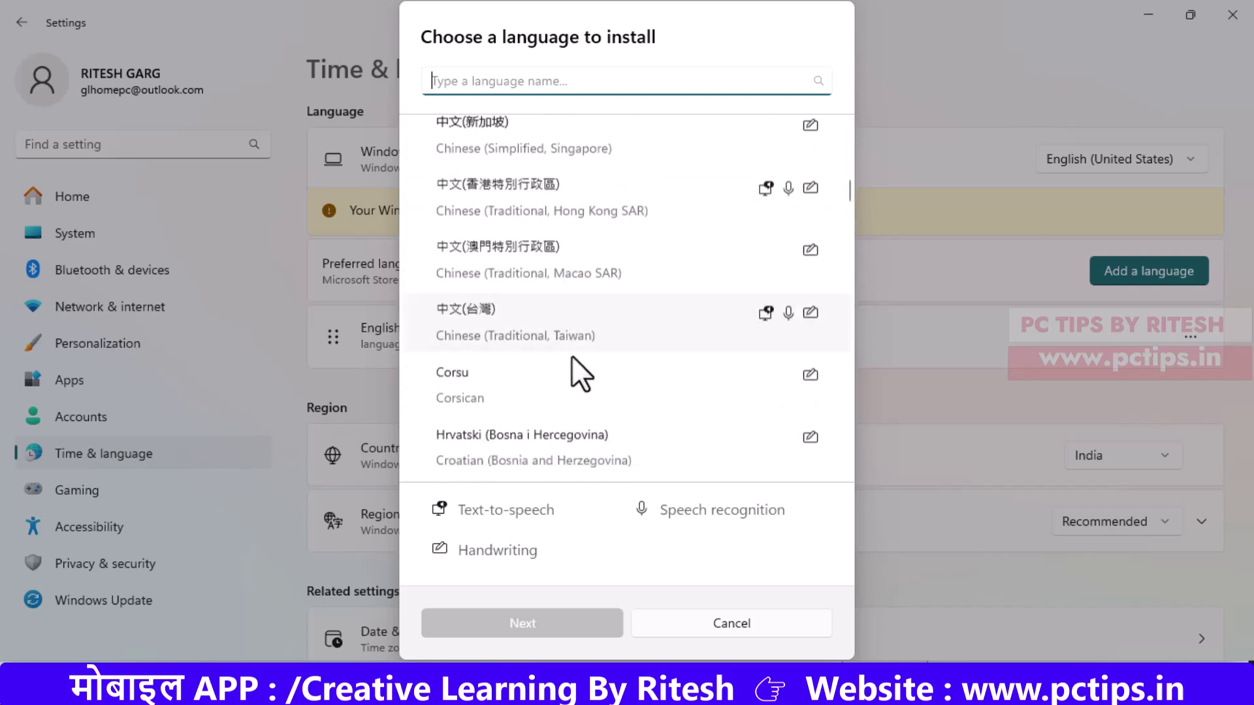
type("hi")
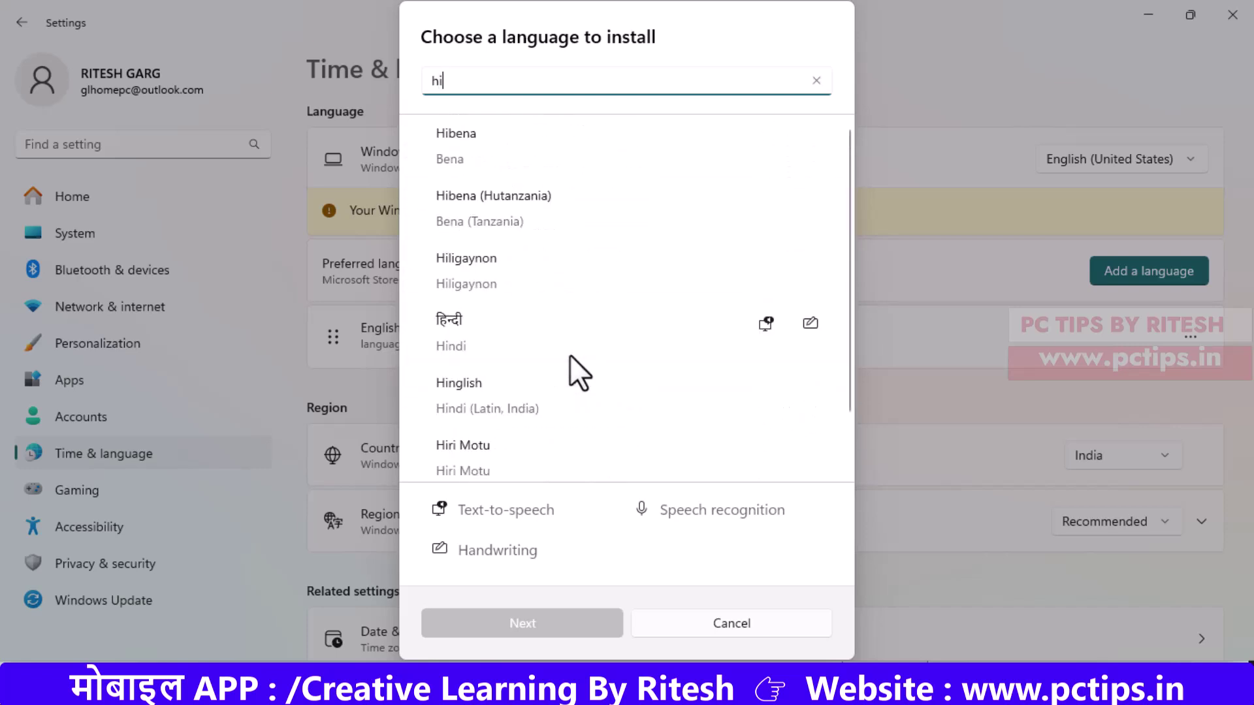
Select Hindi and install it with its optional language features.
left_click(493, 335)
left_click(501, 619)
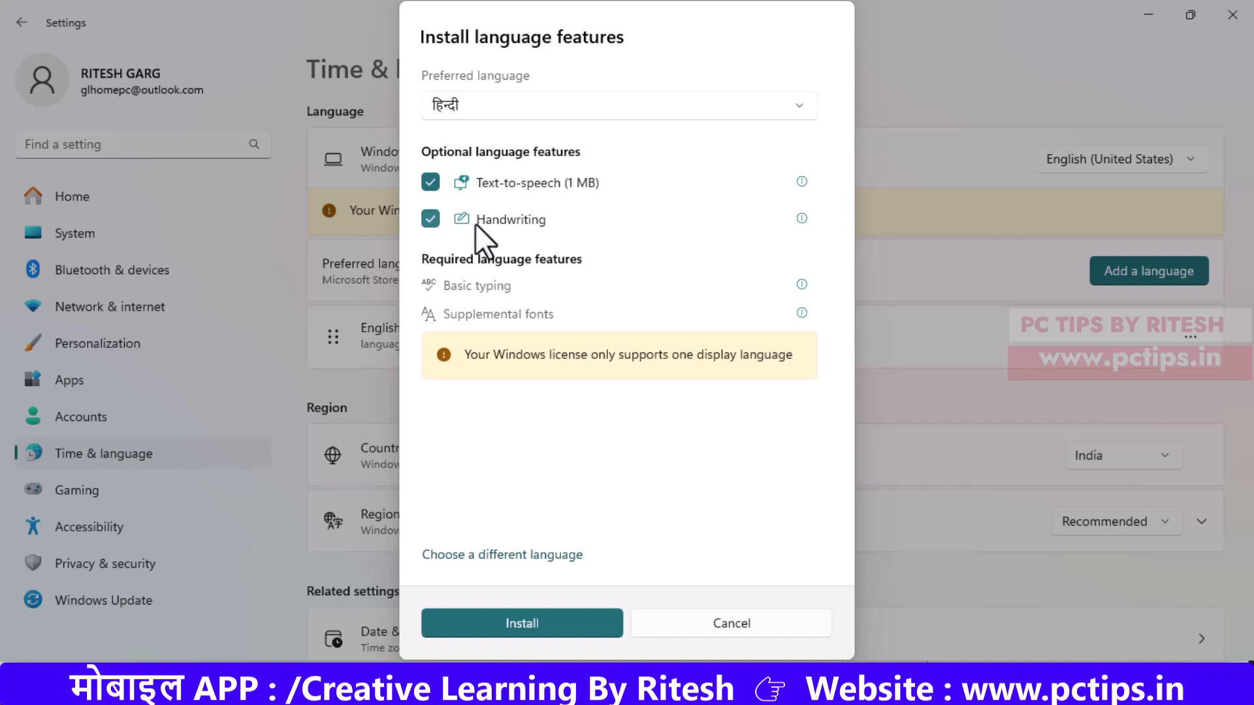
left_click(512, 623)
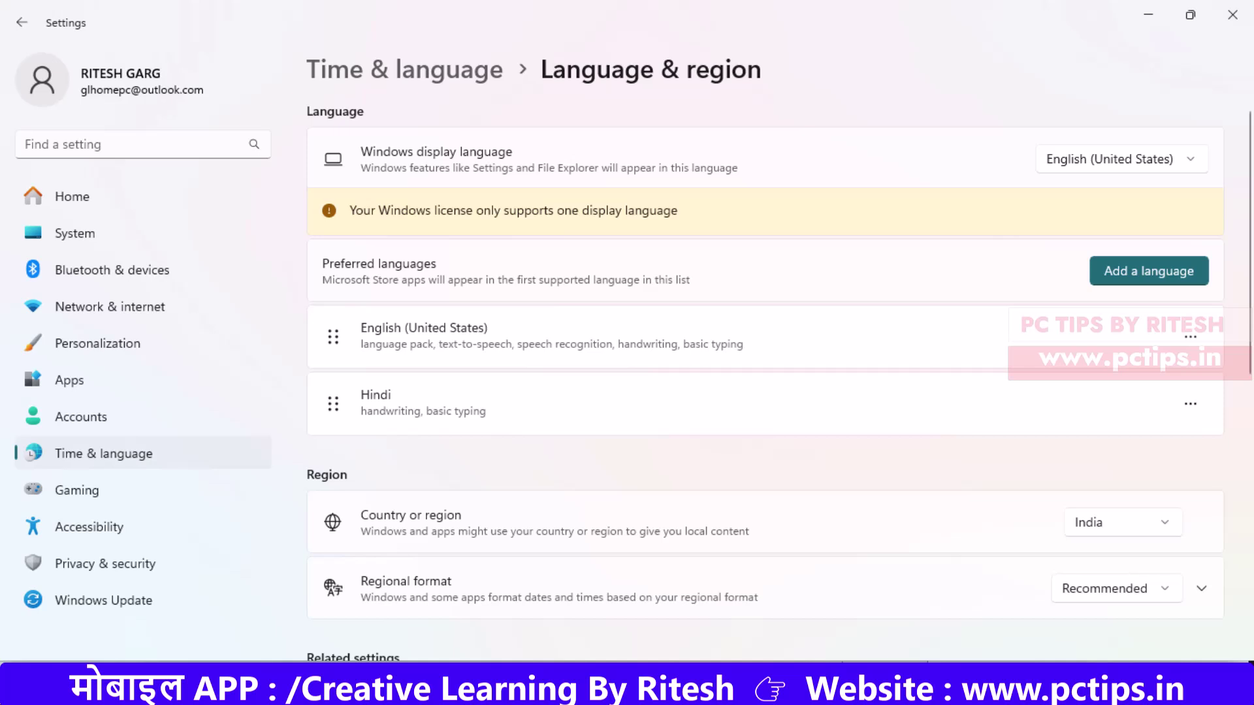
View the keyboard layout list while Hindi features download, then return to Word.
key("super+space")
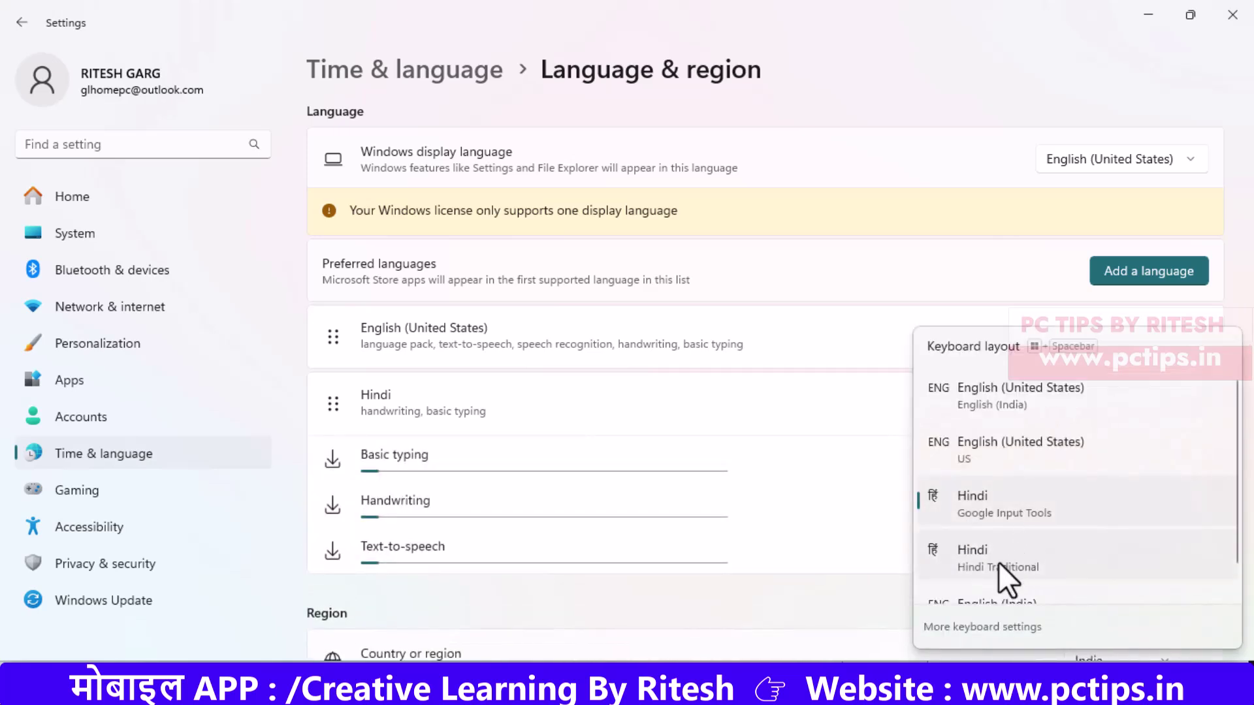
scroll(1003, 555, "down", 1)
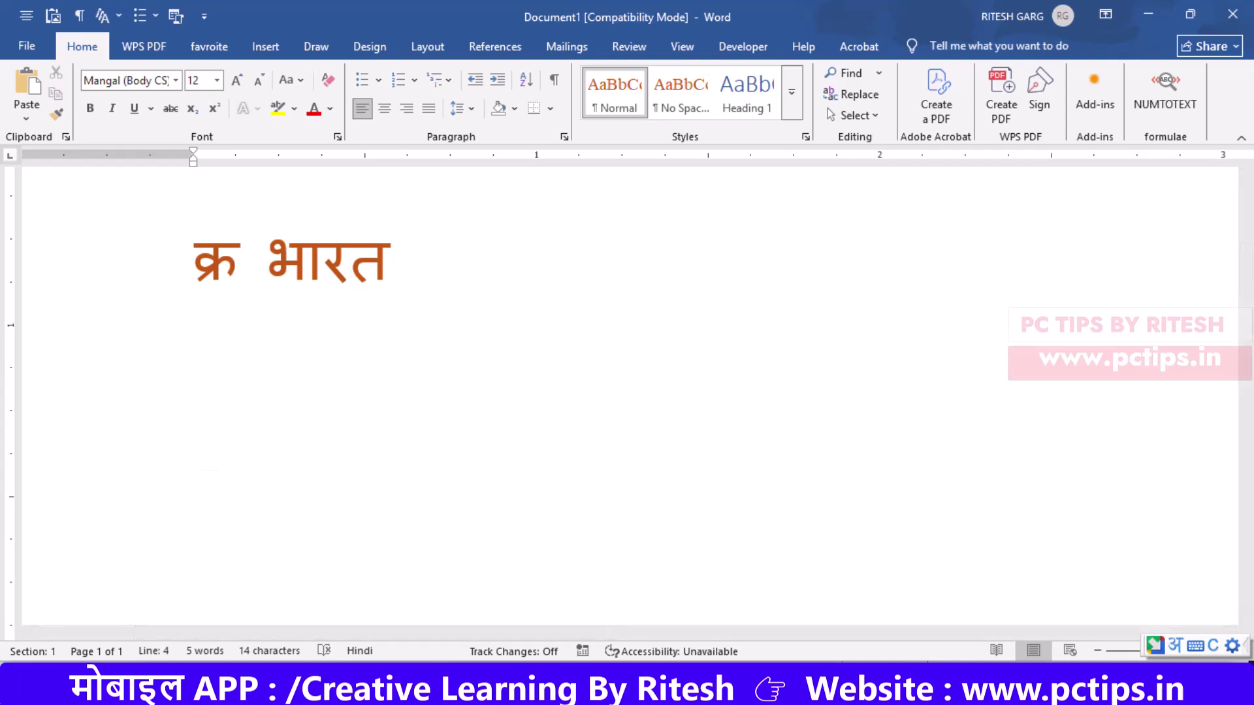
Switch to the Hindi (Hindi Traditional) keyboard and scroll up to the earlier क्र क्र line.
key("super+space")
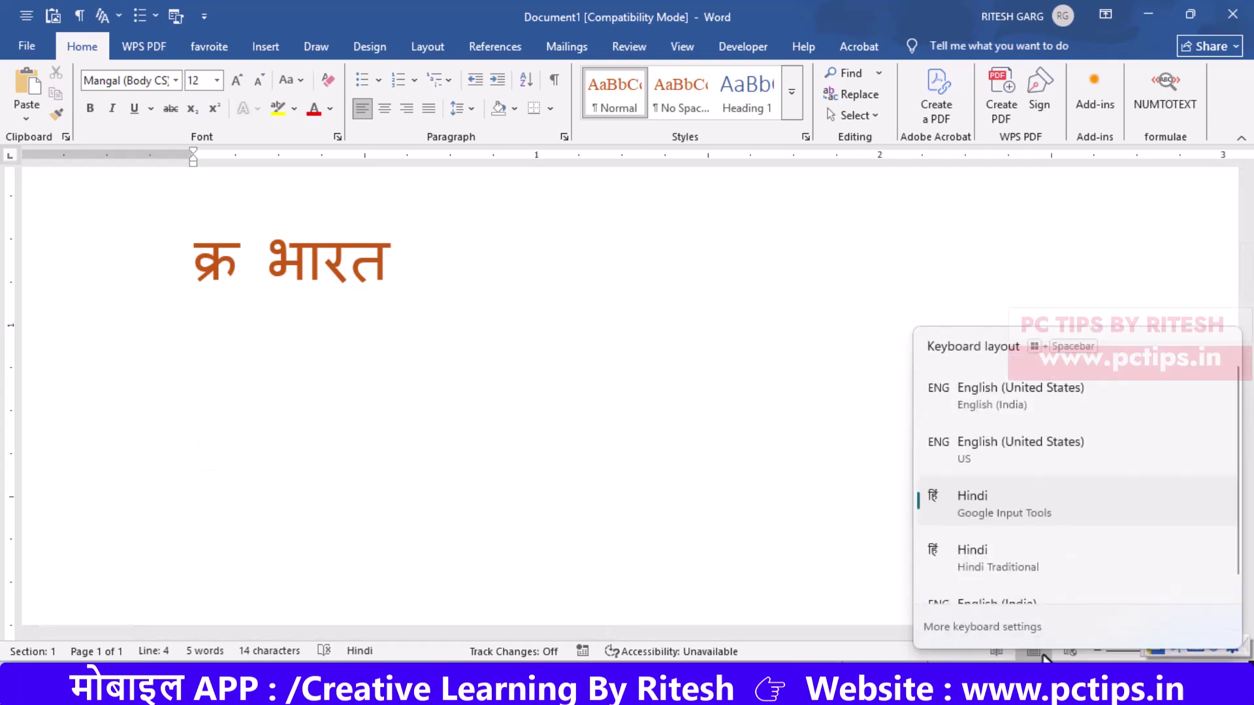
left_click(994, 556)
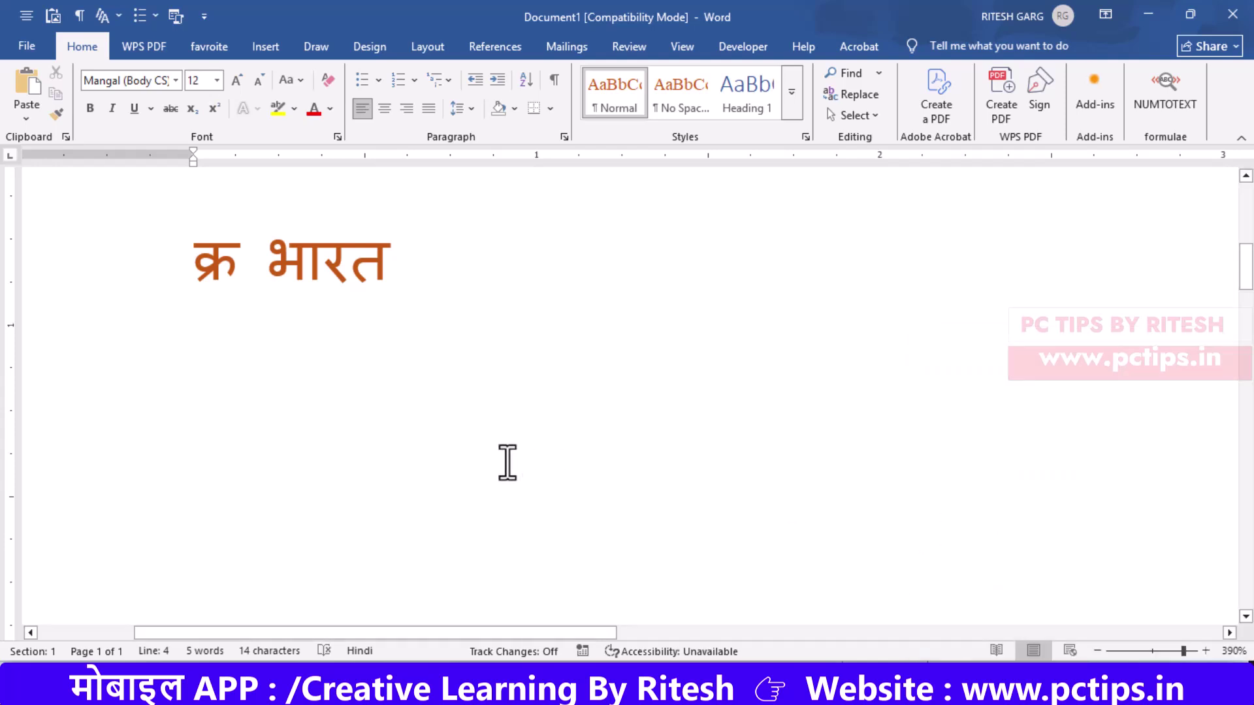
key("super+space")
key("super+space")
key("super+space")
key("super+space")
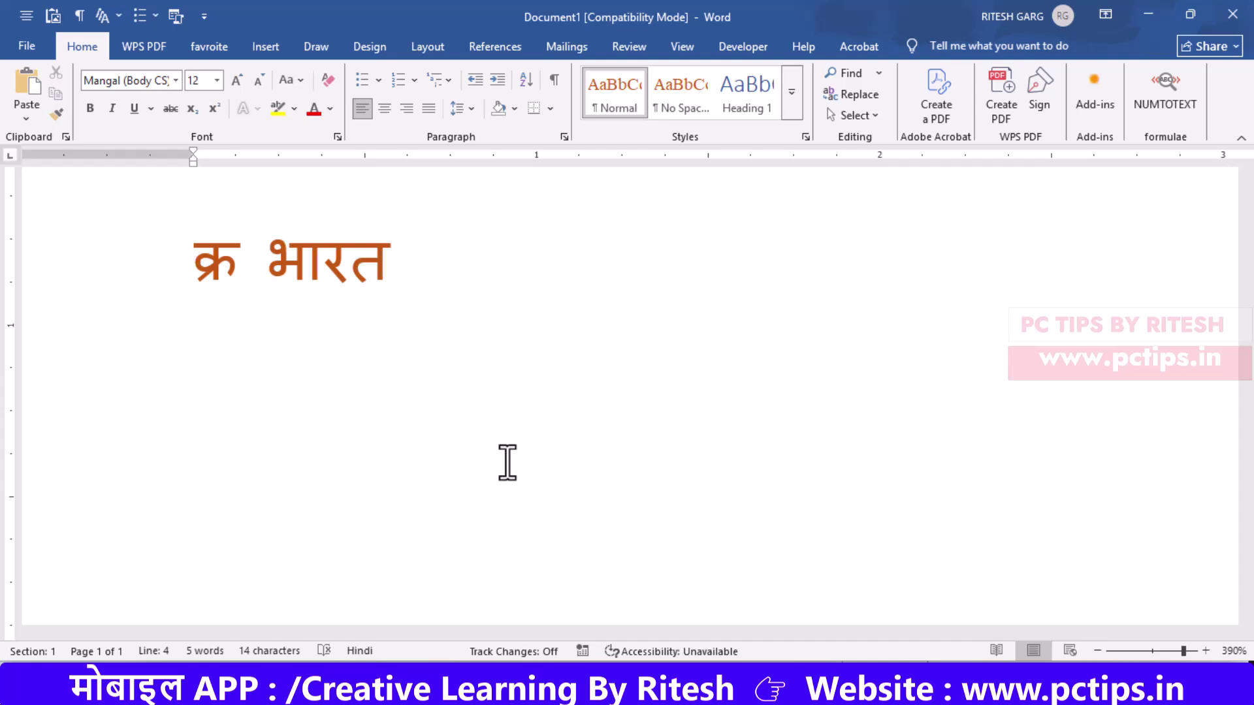
scroll(263, 395, "up", 1)
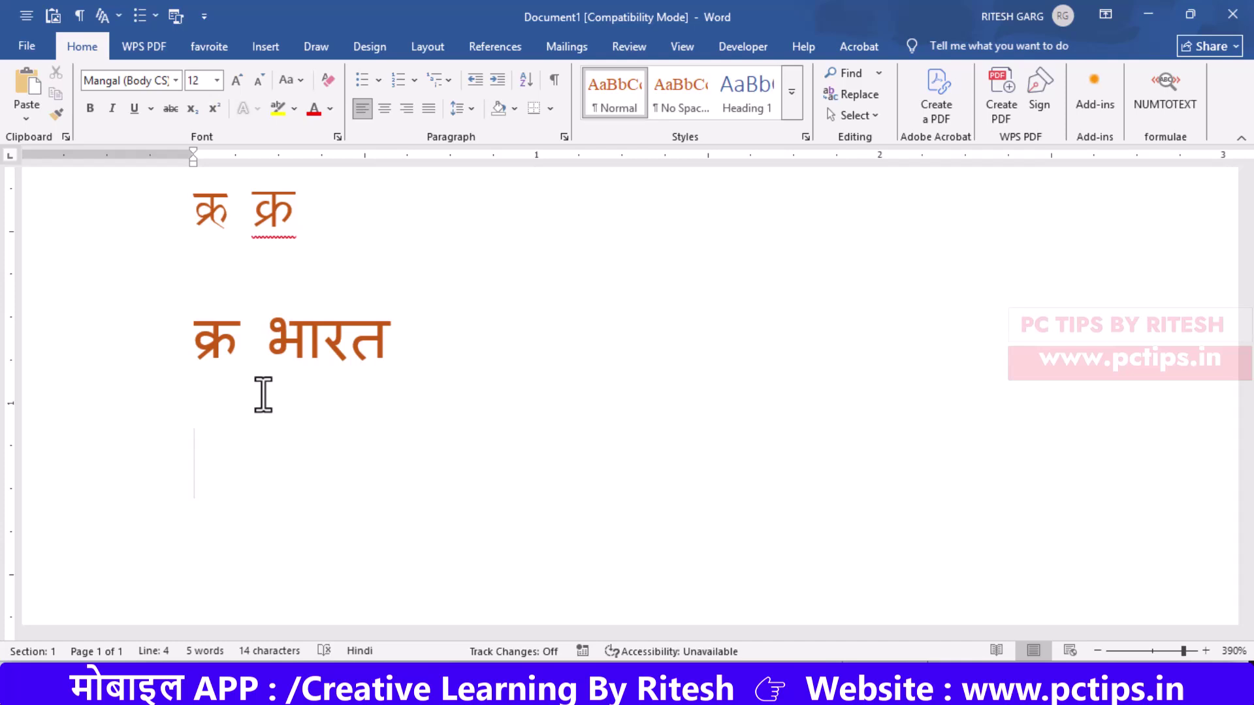
Type क and र with the Hindi Traditional keyboard to form क्र on the fourth line.
type("क्")
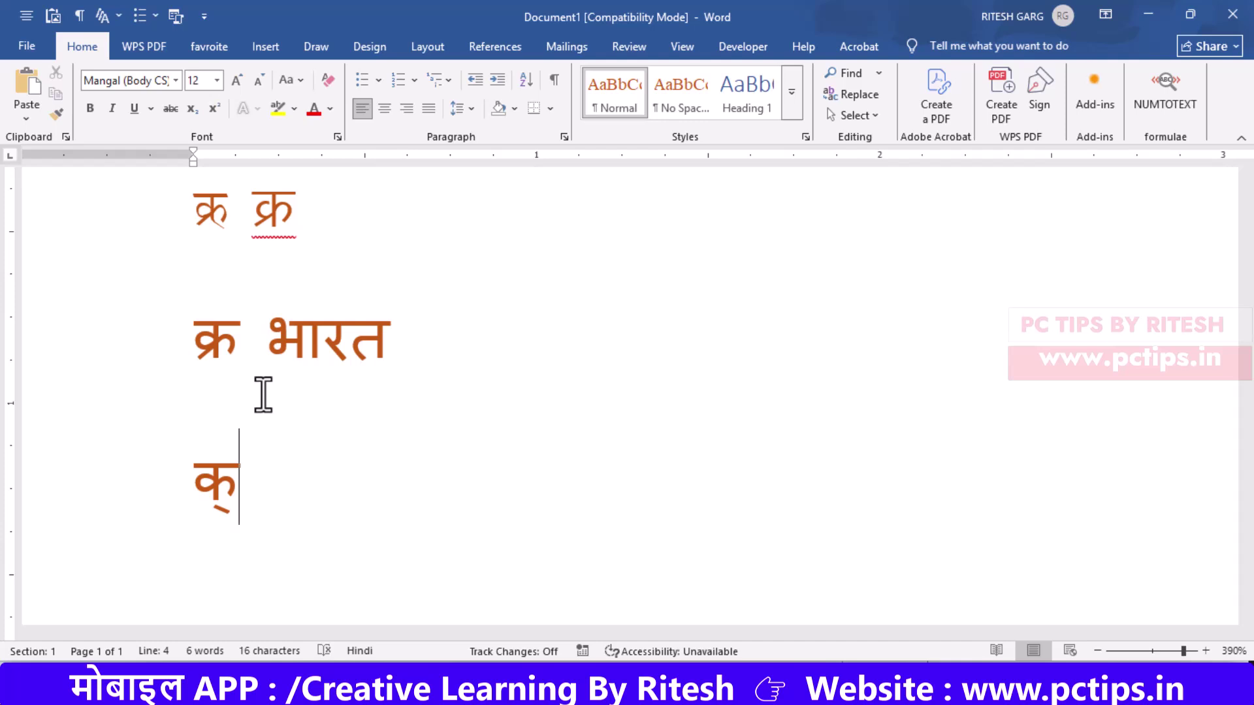
type("र")
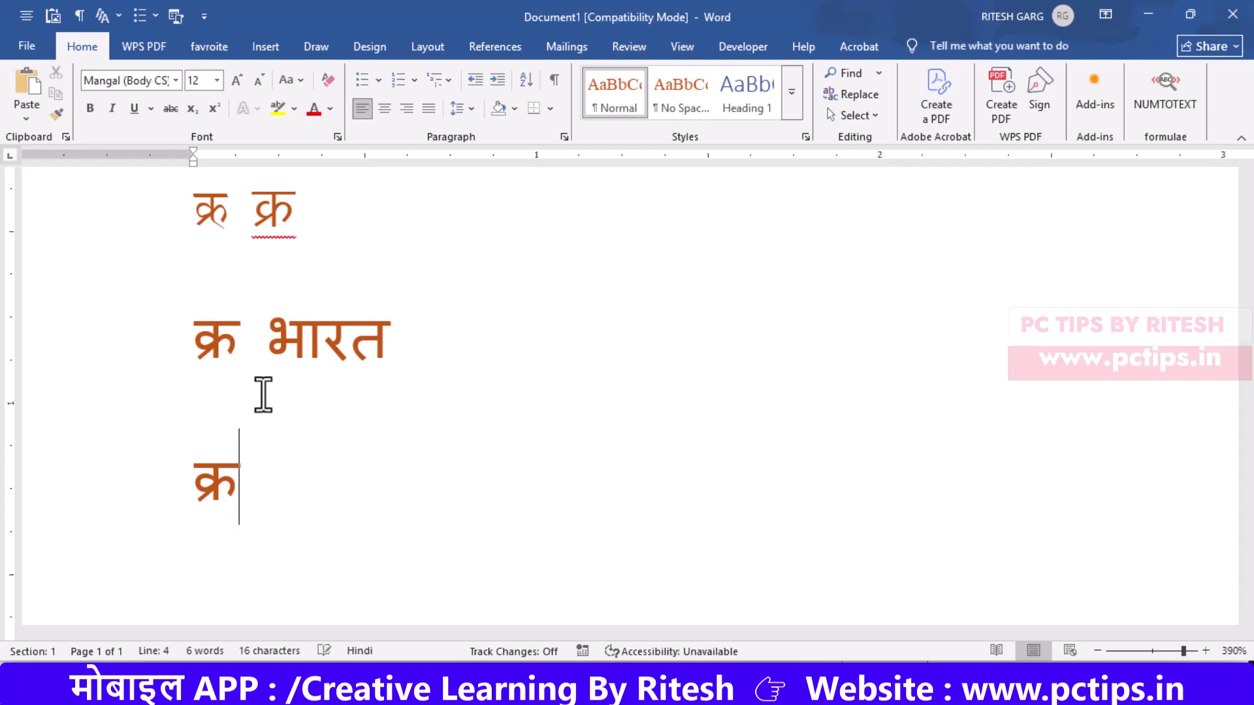